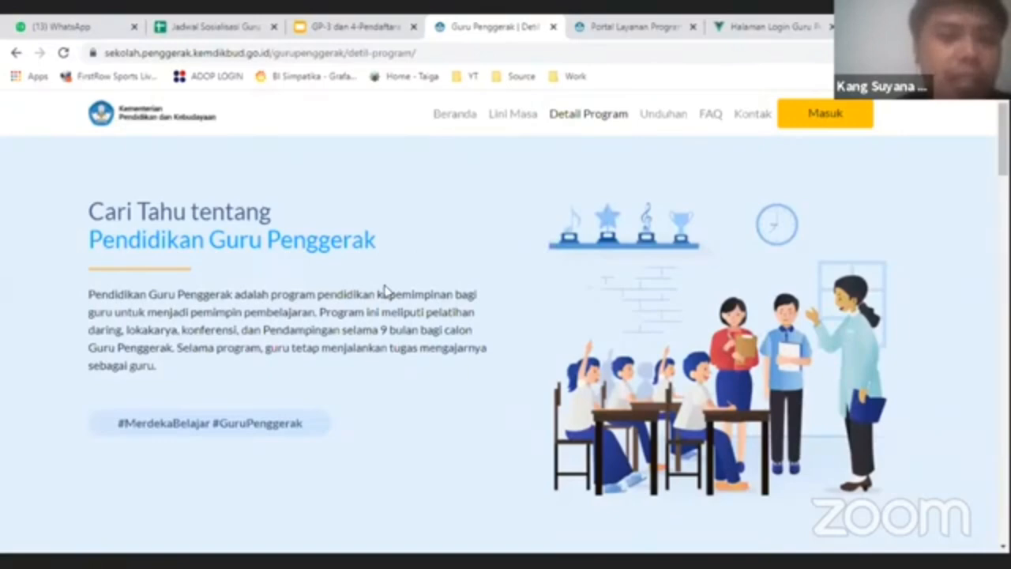
- Scroll to the Kriteria / Persyaratan section and briefly highlight the Dapodik teacher-account requirement line
scroll(383, 288, "down", 6)
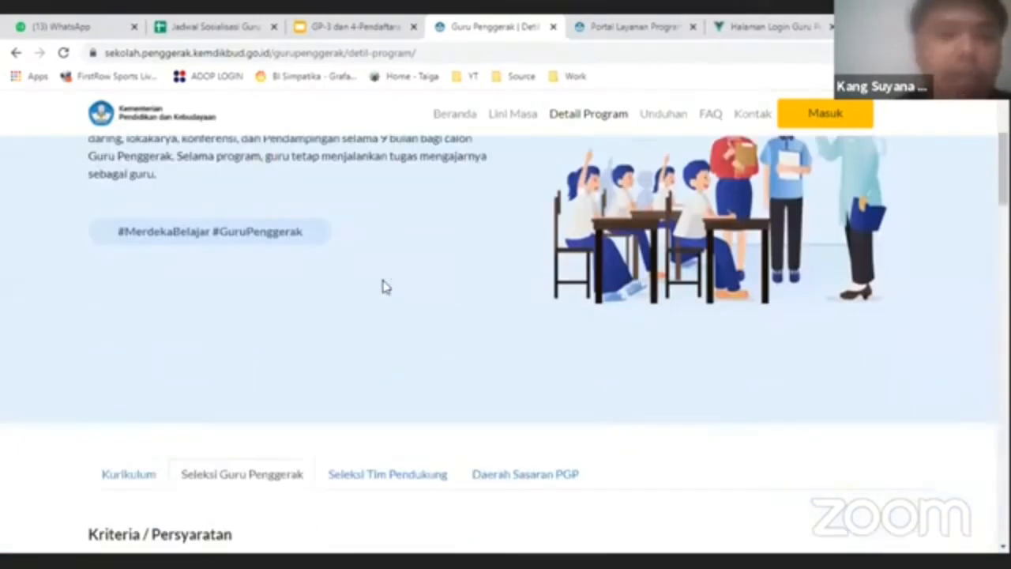
scroll(342, 331, "down", 8)
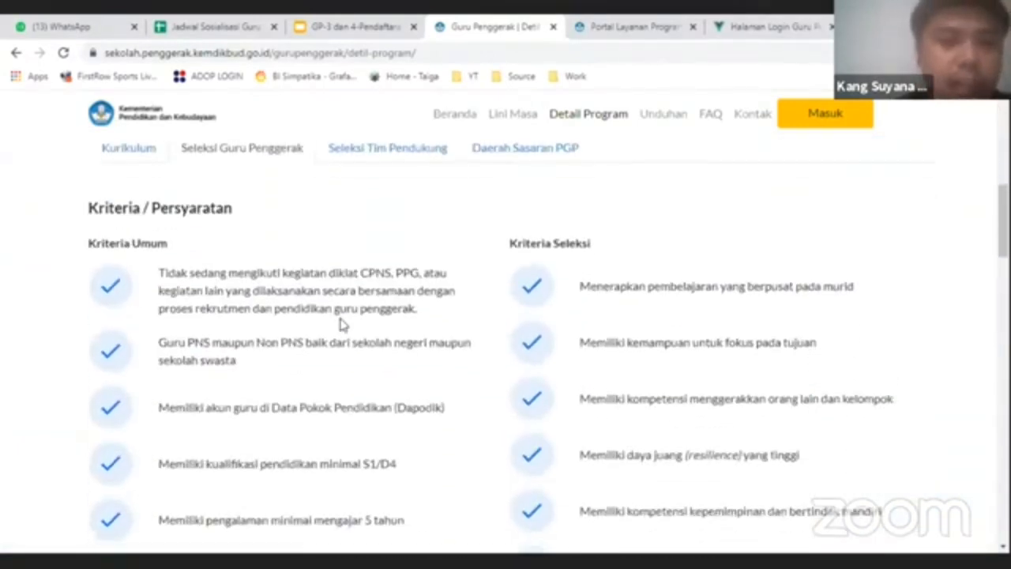
scroll(342, 323, "down", 3)
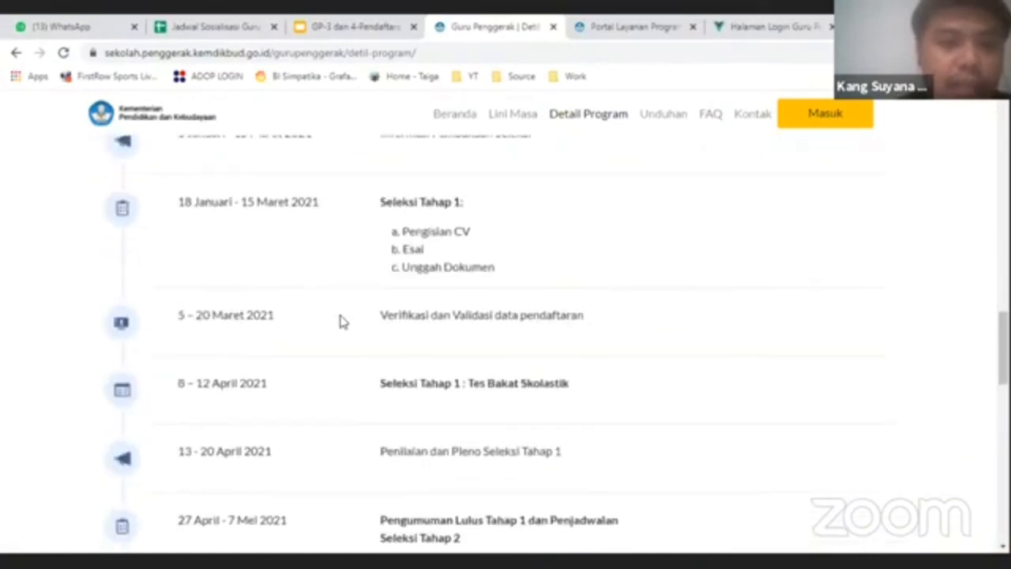
scroll(342, 322, "up", 7)
scroll(342, 320, "up", 1)
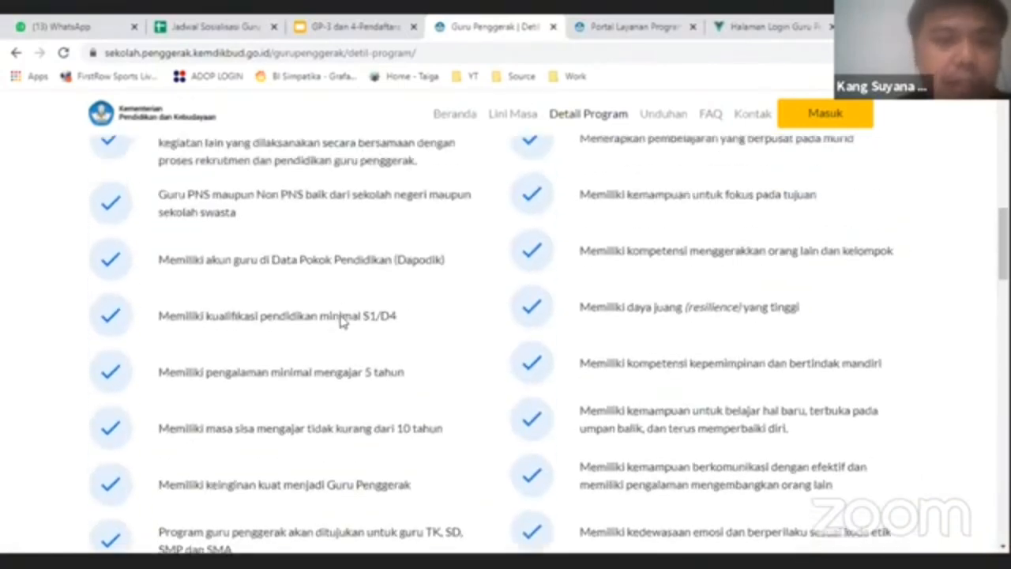
scroll(366, 234, "up", 1)
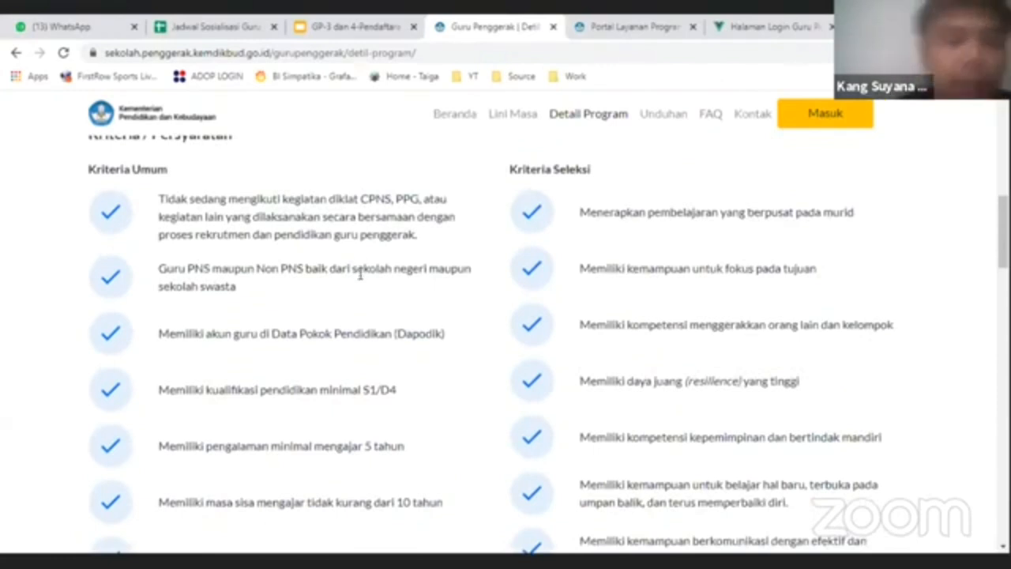
scroll(359, 293, "up", 1)
scroll(360, 292, "down", 1)
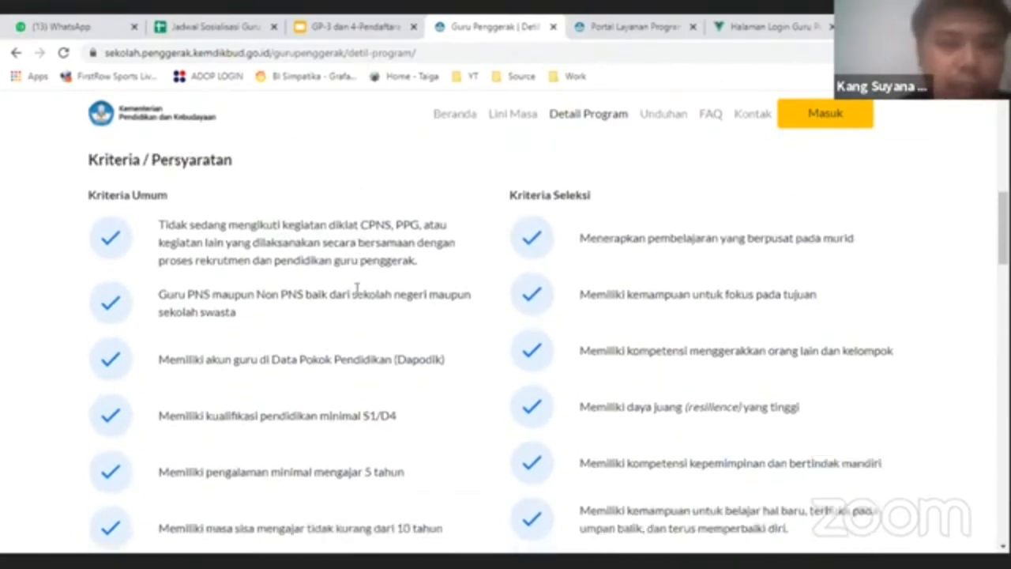
scroll(356, 295, "up", 1)
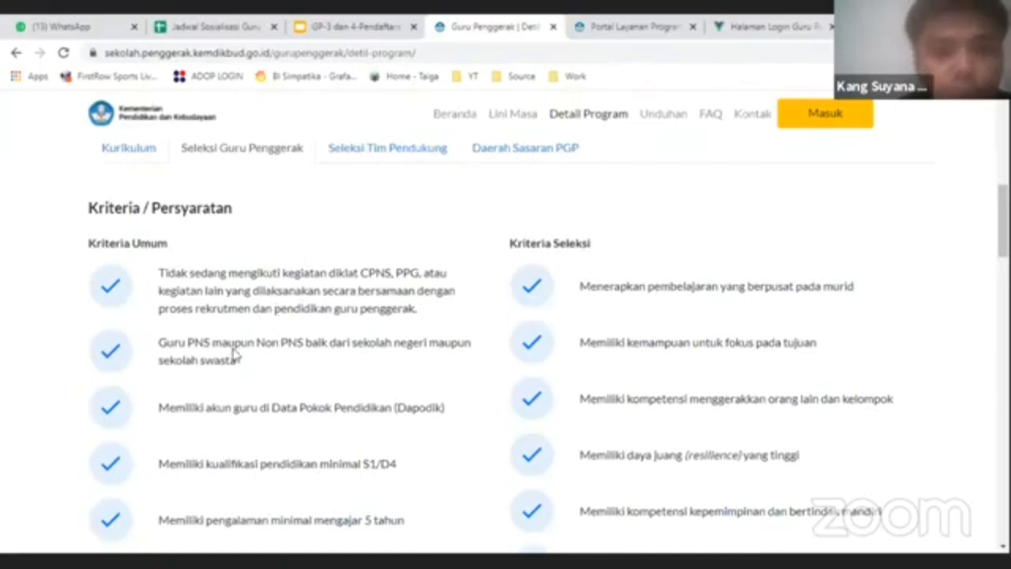
scroll(311, 363, "down", 1)
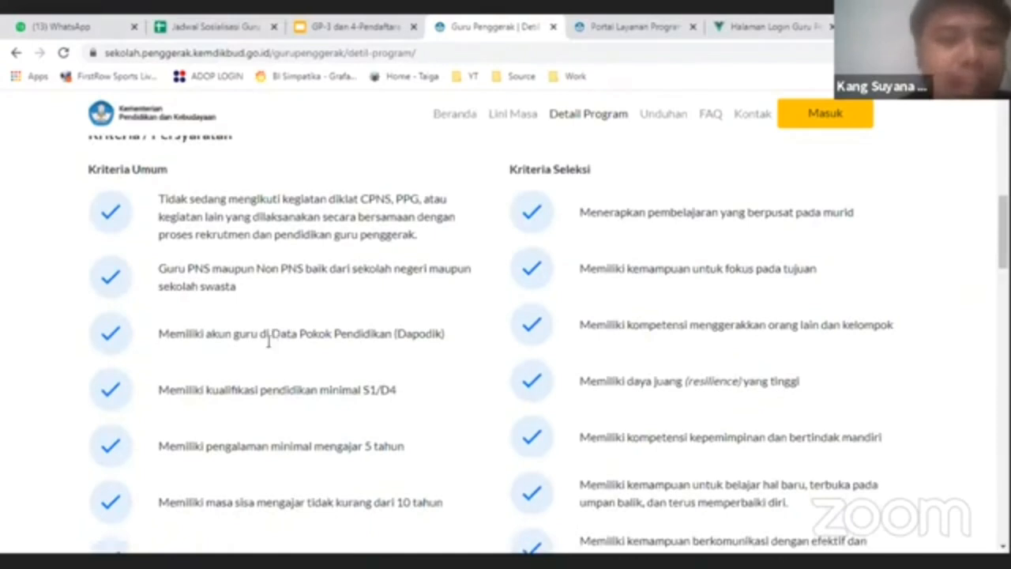
left_click_drag(160, 335, 451, 334)
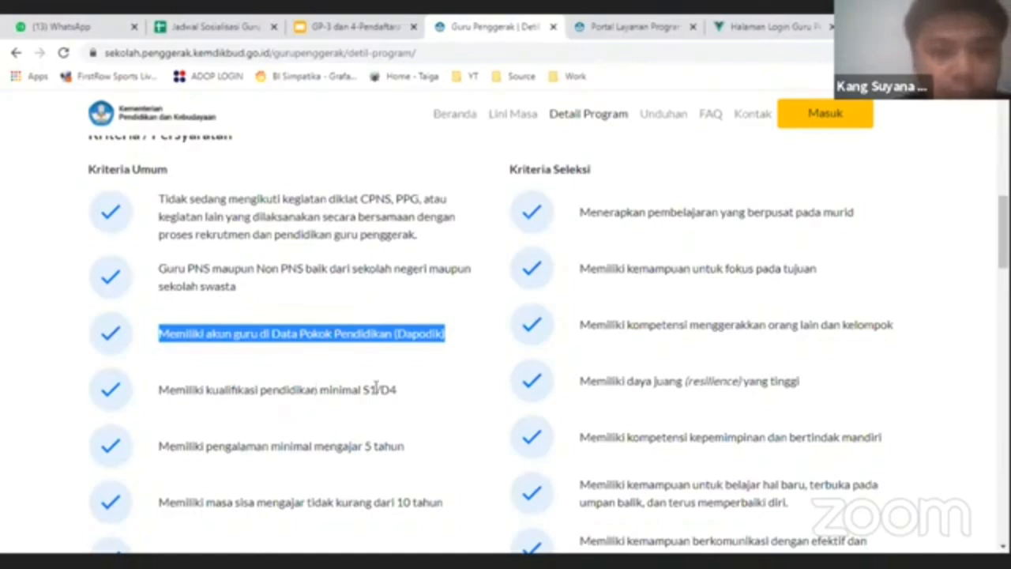
left_click(286, 424)
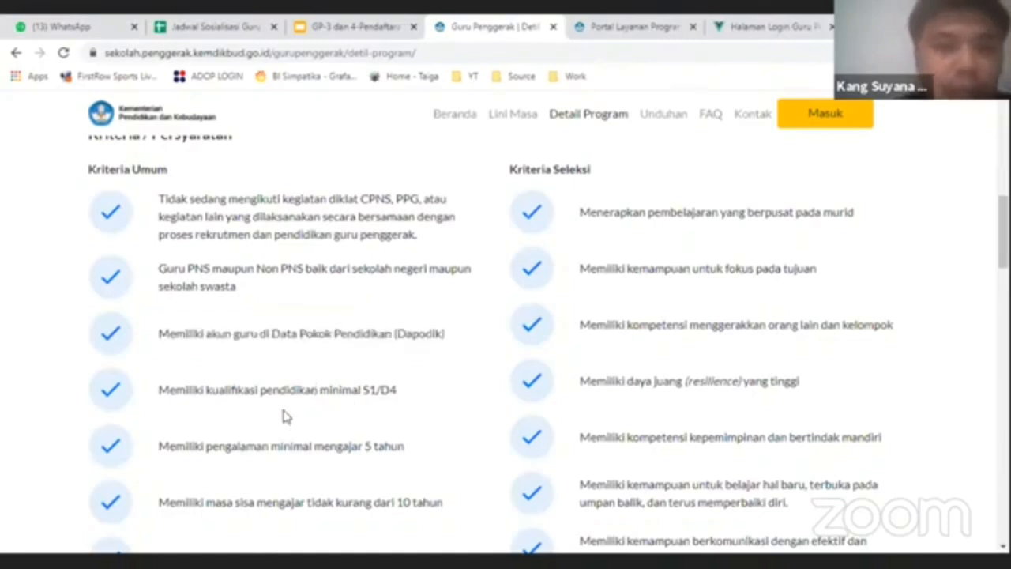
- Select the whole Dapodik requirement line, then switch to the Portal Layanan Program GTK tab
scroll(284, 419, "down", 1)
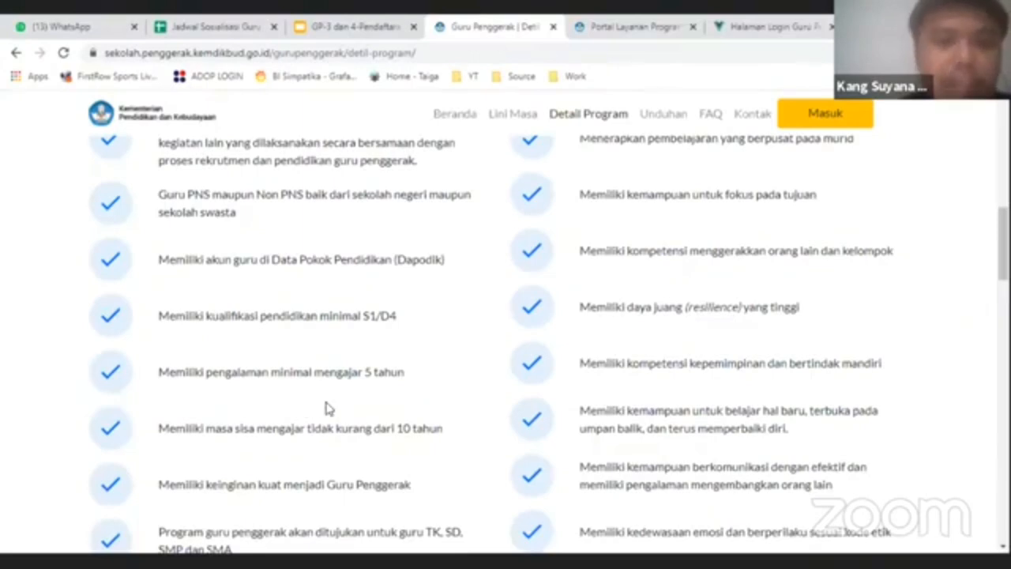
scroll(327, 408, "up", 1)
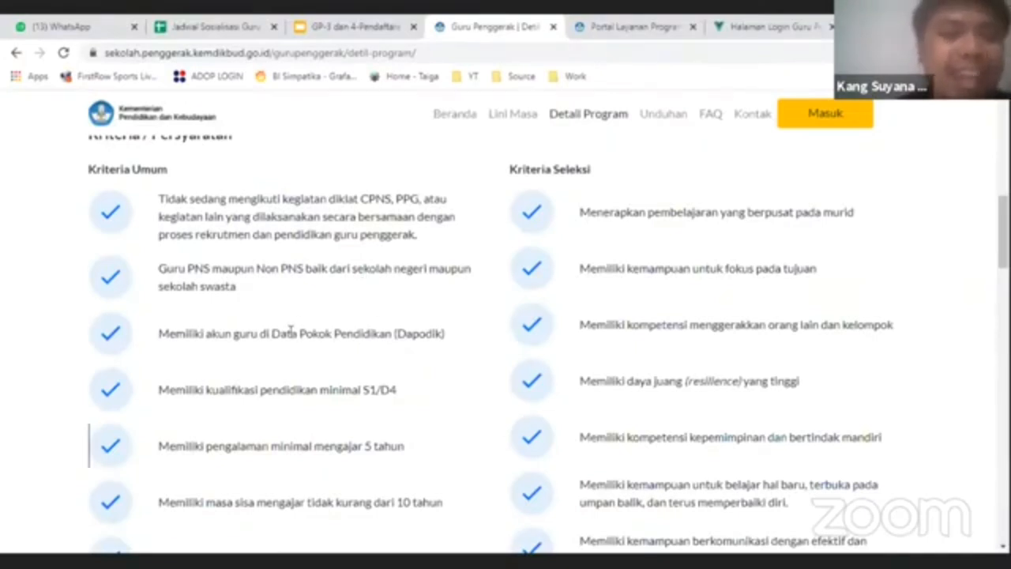
triple_click(293, 331)
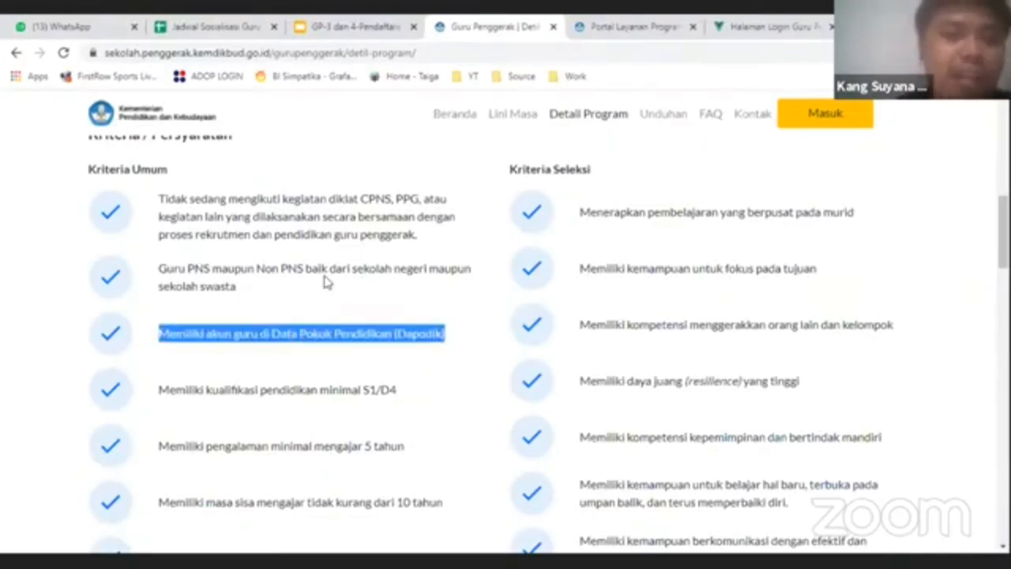
left_click(618, 26)
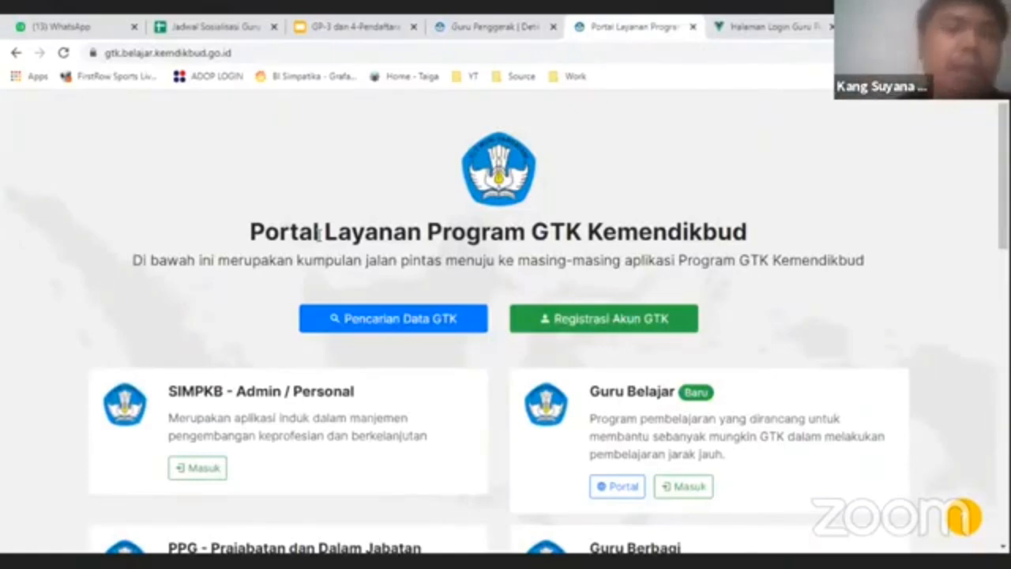
- Scroll the GTK portal down to the Guru Penggerak card, then return to the Guru Penggerak | Detail Program tab
left_click(488, 25)
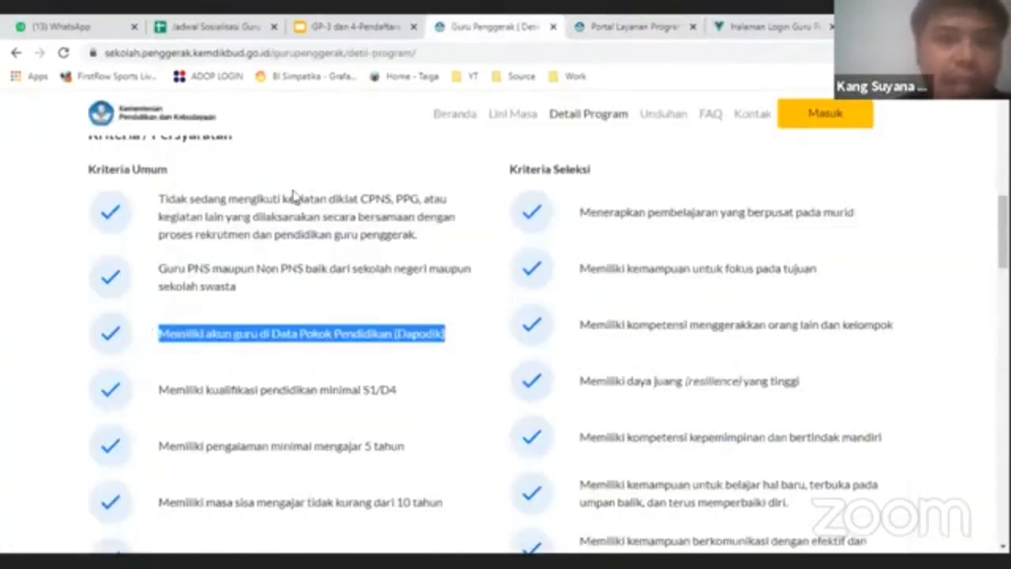
scroll(327, 251, "up", 5)
left_click(632, 26)
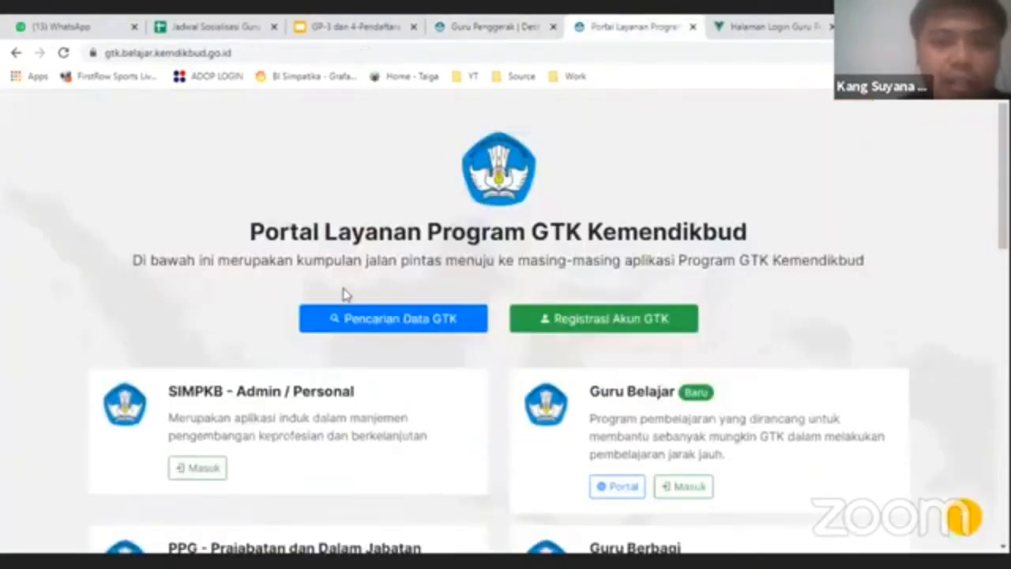
scroll(411, 292, "down", 3)
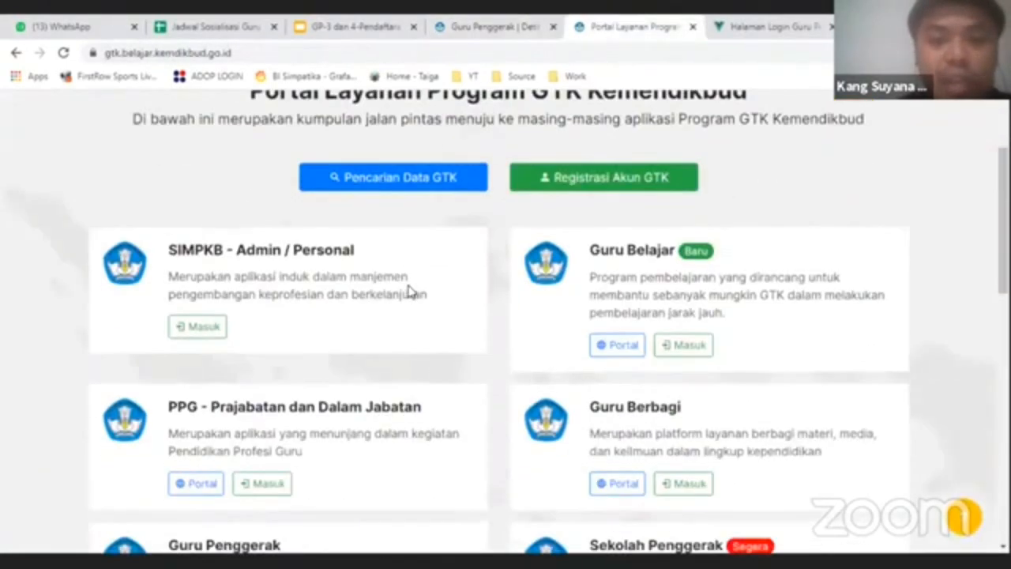
scroll(408, 300, "down", 2)
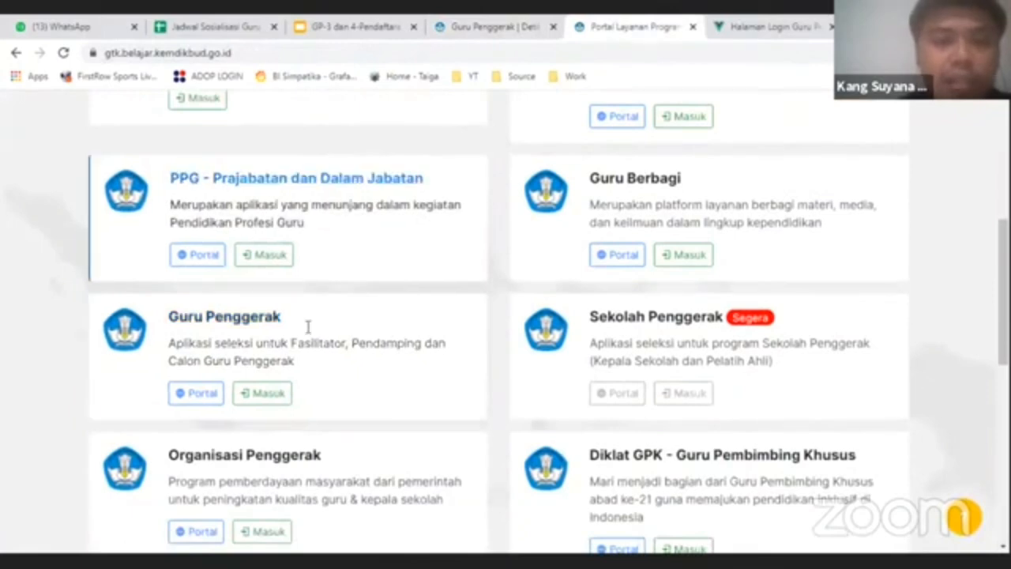
scroll(343, 337, "down", 1)
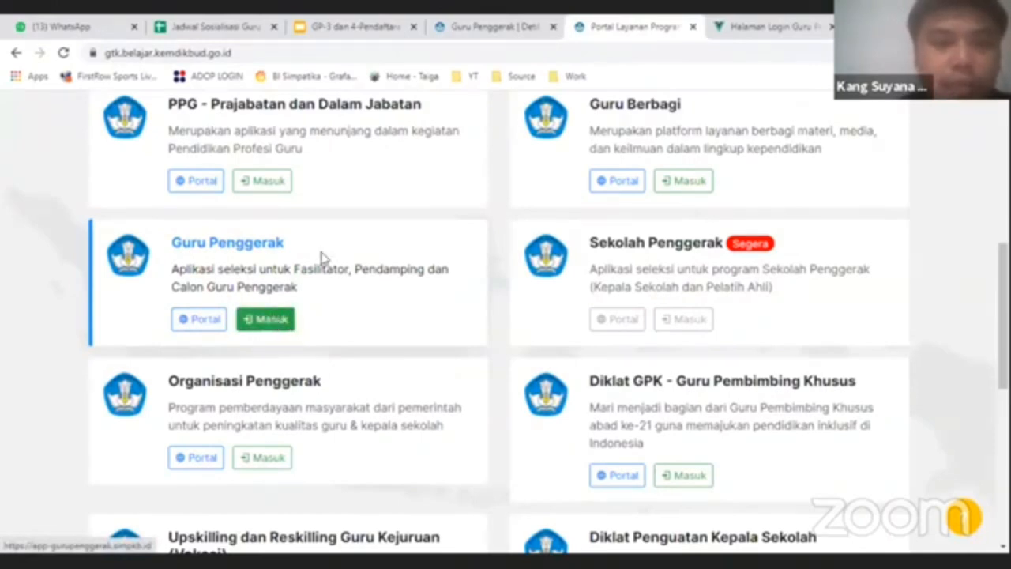
left_click(447, 25)
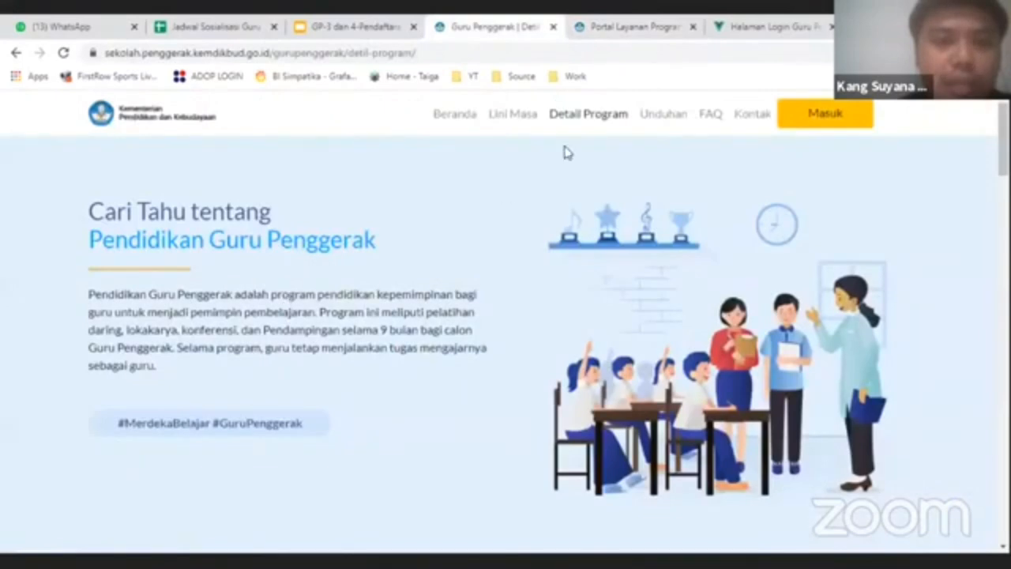
- View the Beranda page's Angkatan 3 Daftar buttons, then switch to the Halaman Login Guru Penggerak tab
left_click(458, 127)
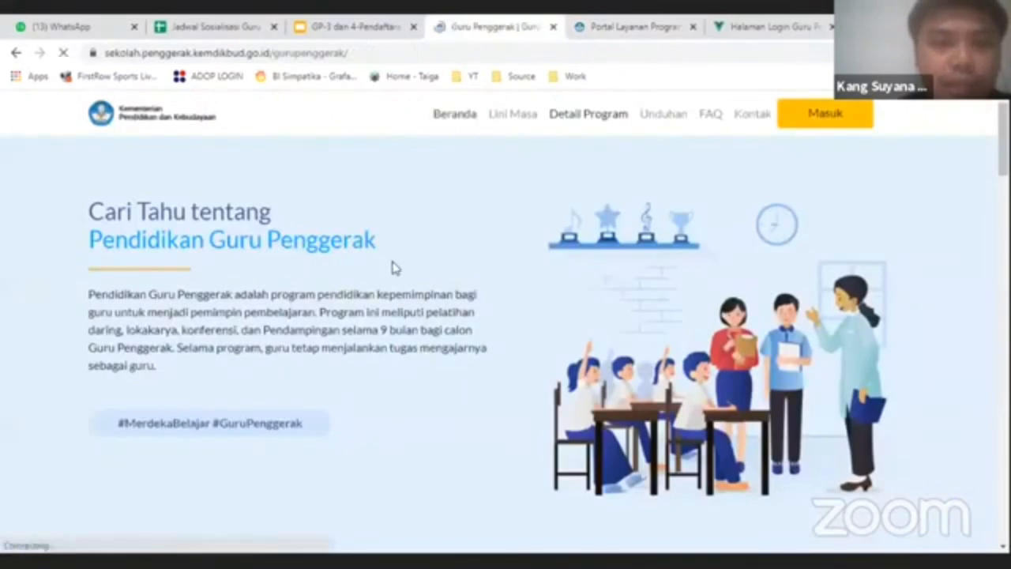
scroll(356, 260, "down", 4)
scroll(313, 237, "up", 2)
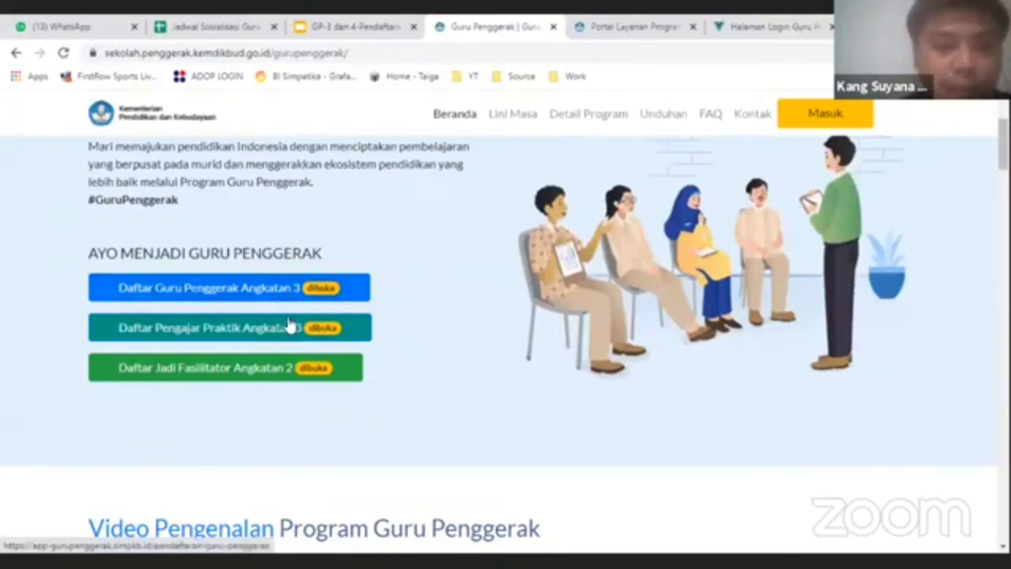
left_click(765, 22)
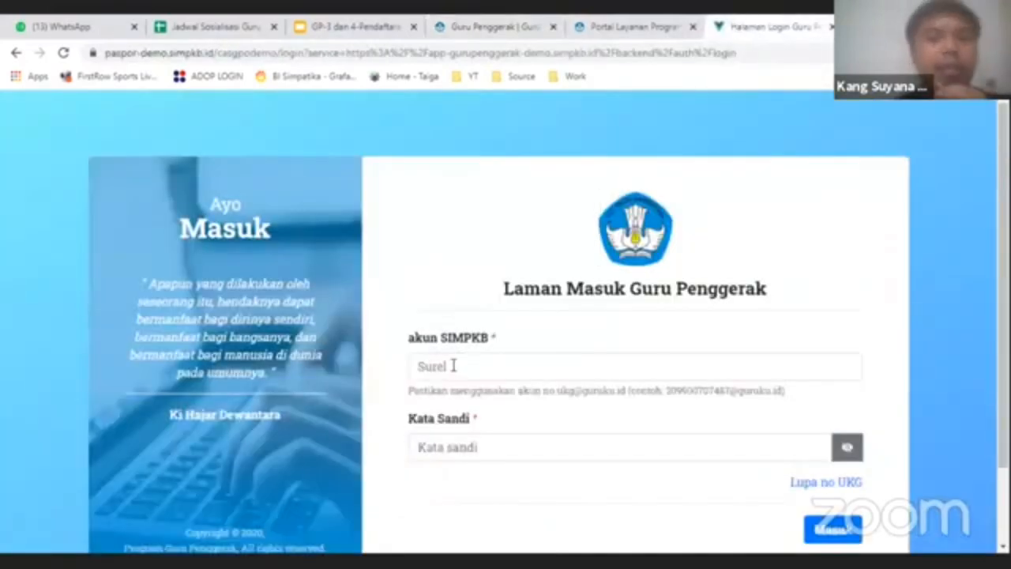
- Paste the SIMPKB account e-mail, enter a password and attempt to sign in
scroll(452, 364, "down", 1)
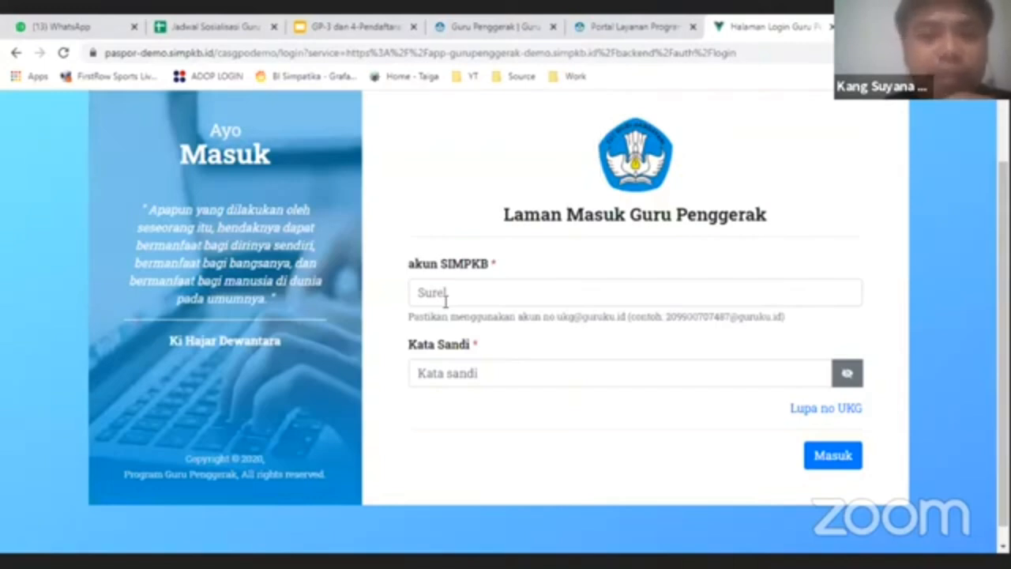
left_click(451, 292)
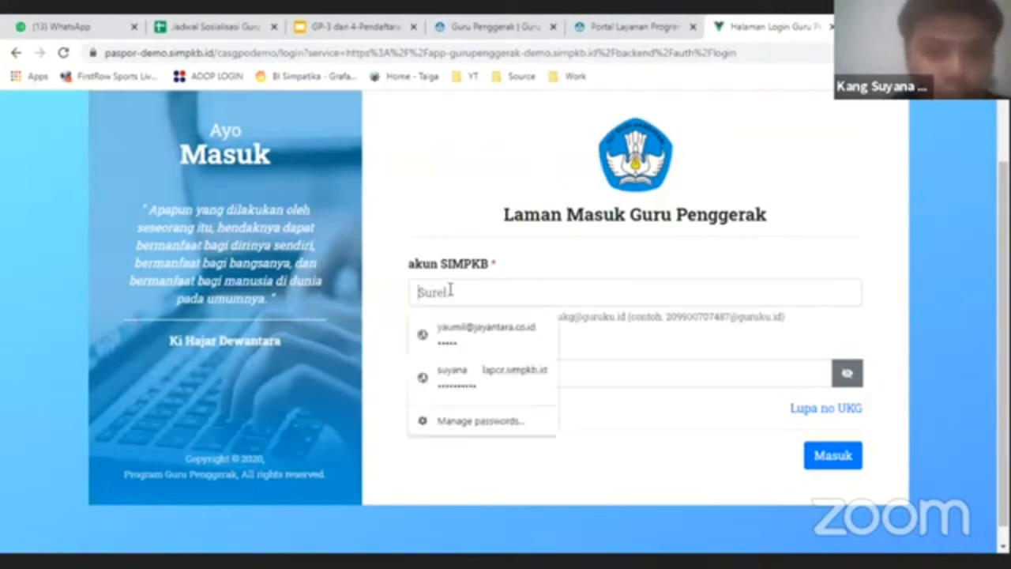
key("ctrl+v")
left_click(477, 366)
type("1234")
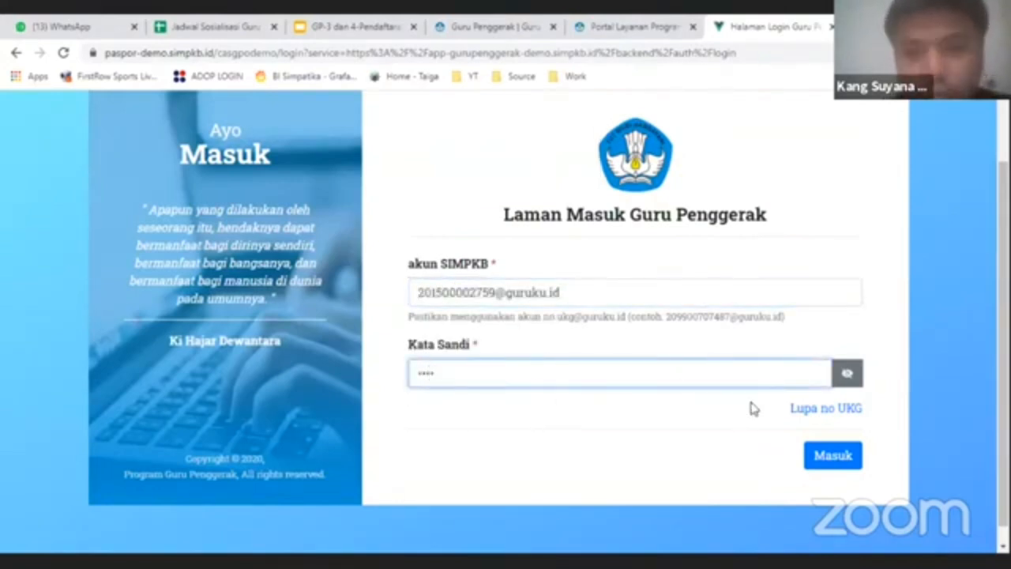
left_click(830, 456)
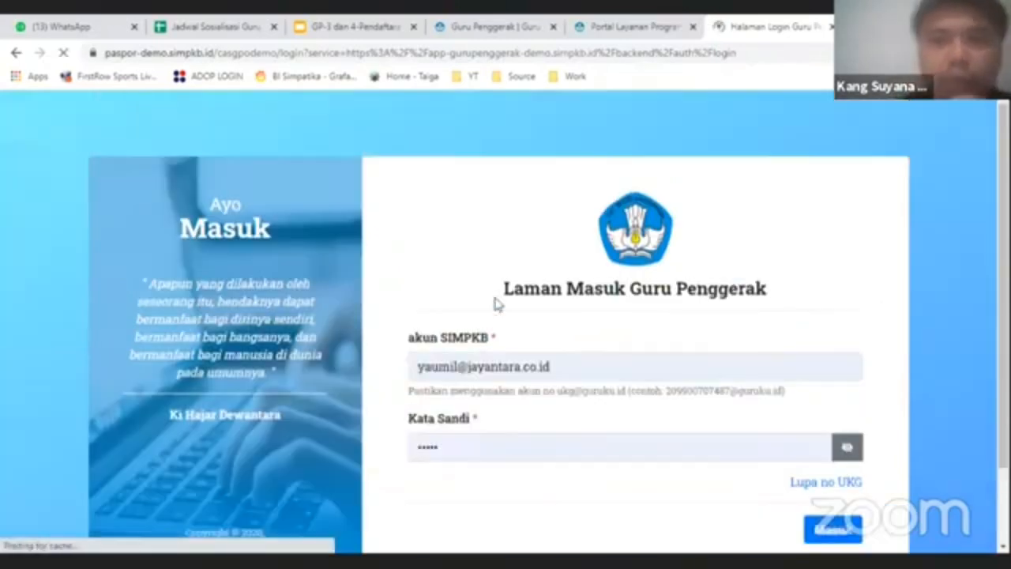
- Replace the autofilled account and password with the teacher's SIMPKB credentials and submit the login
double_click(532, 364)
key("ctrl+a")
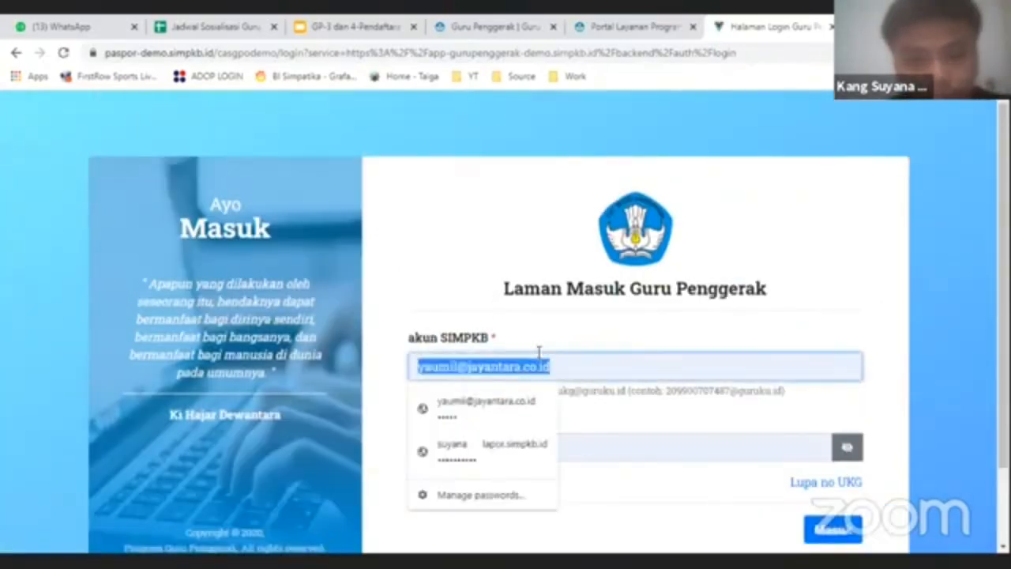
key("ctrl+v")
double_click(489, 449)
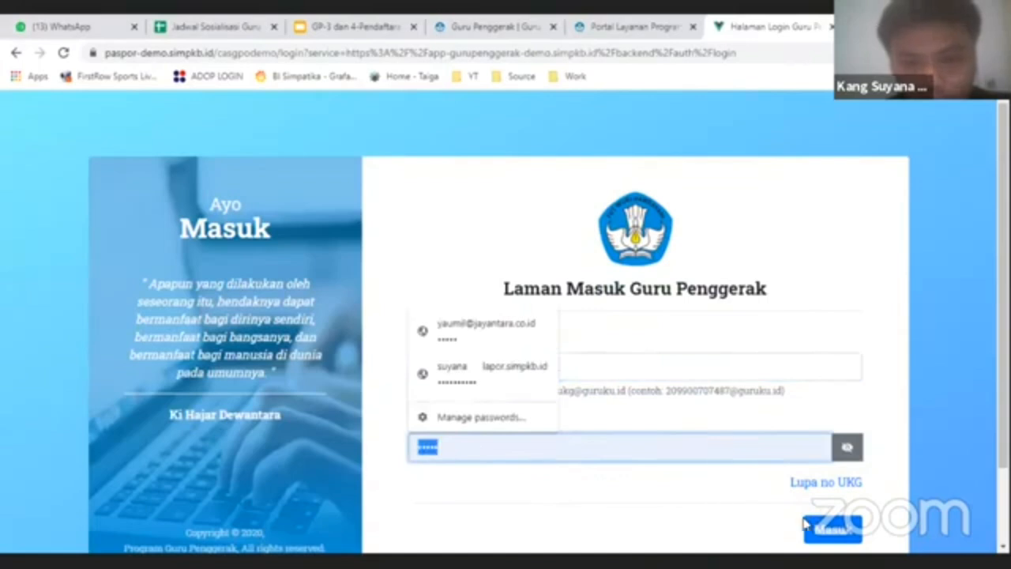
type("12345")
left_click(832, 541)
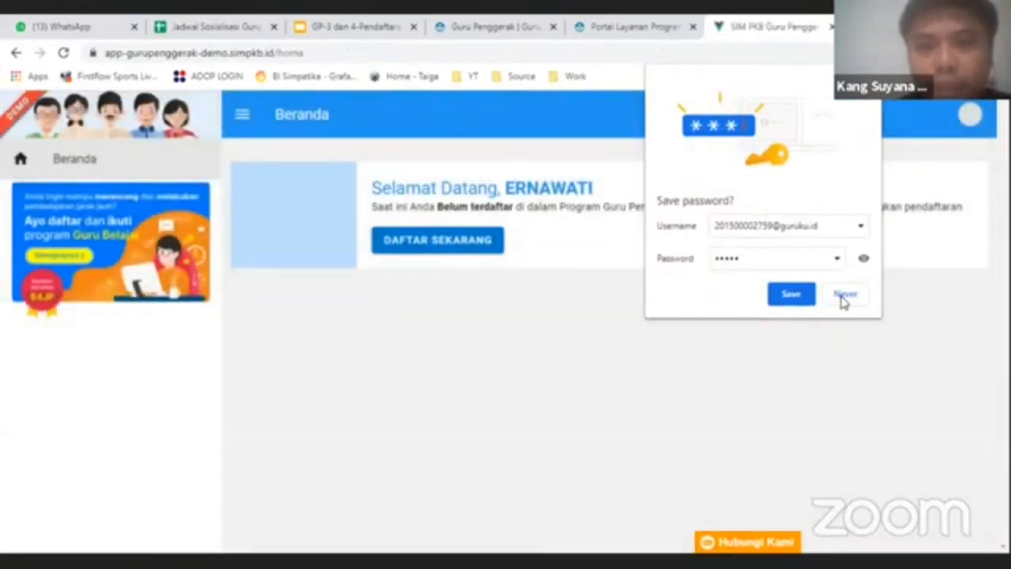
- Decline Chrome's save-password offer and open the Guru Penggerak registration dialog
left_click(842, 296)
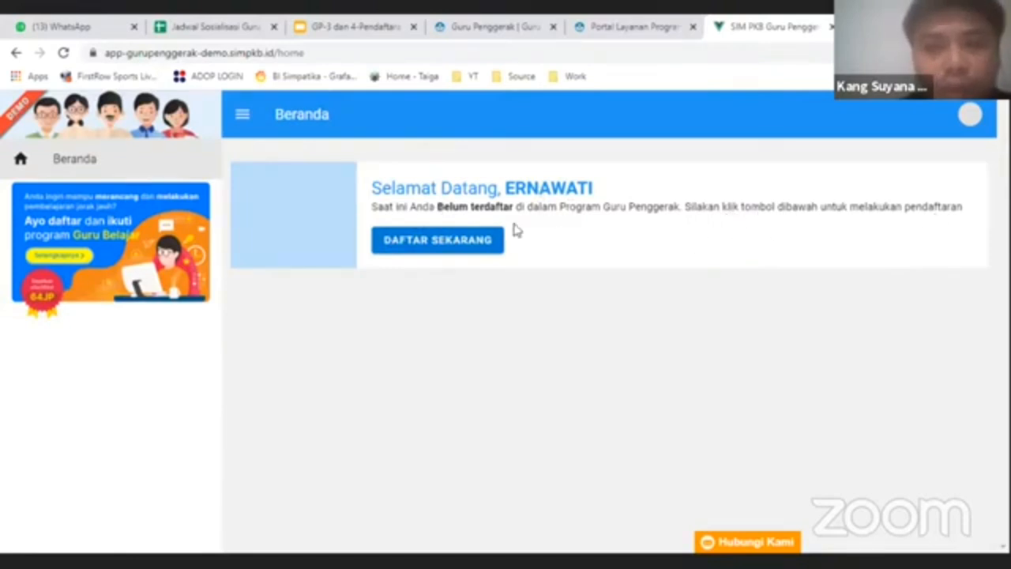
left_click(458, 244)
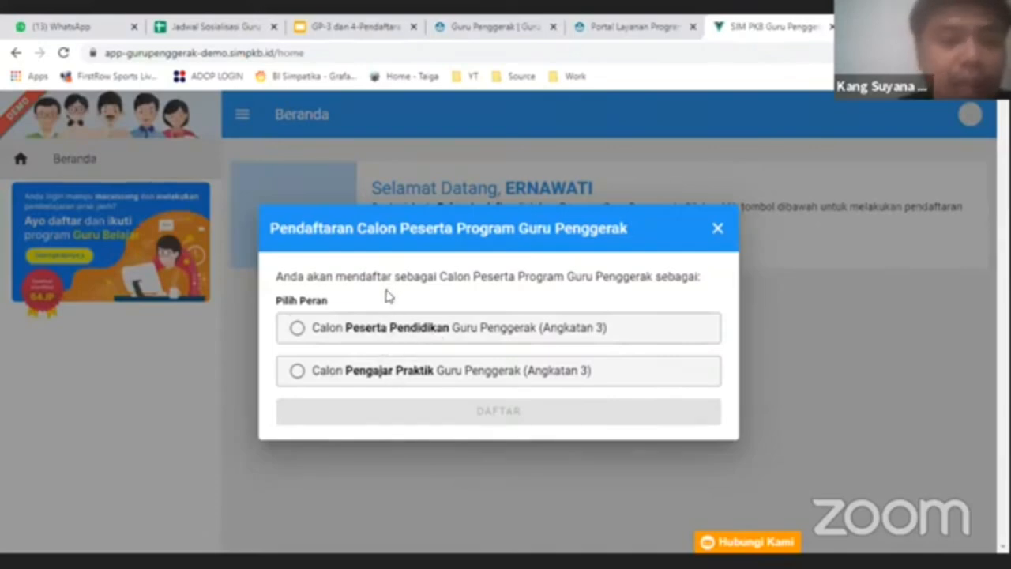
- Choose Calon Peserta Pendidikan, agree to follow all program activities, and submit the registration
left_click(346, 333)
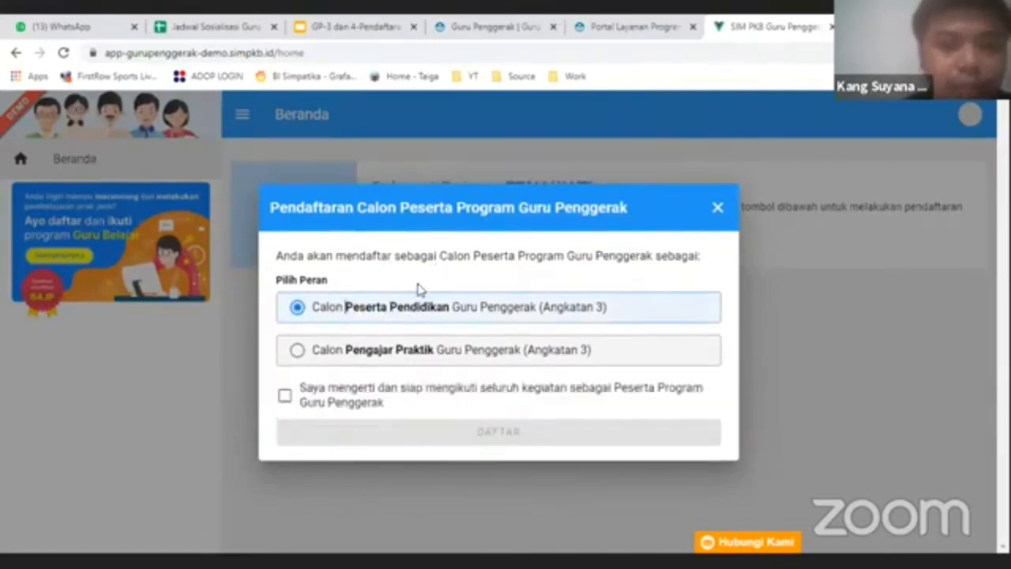
left_click(284, 395)
left_click(469, 439)
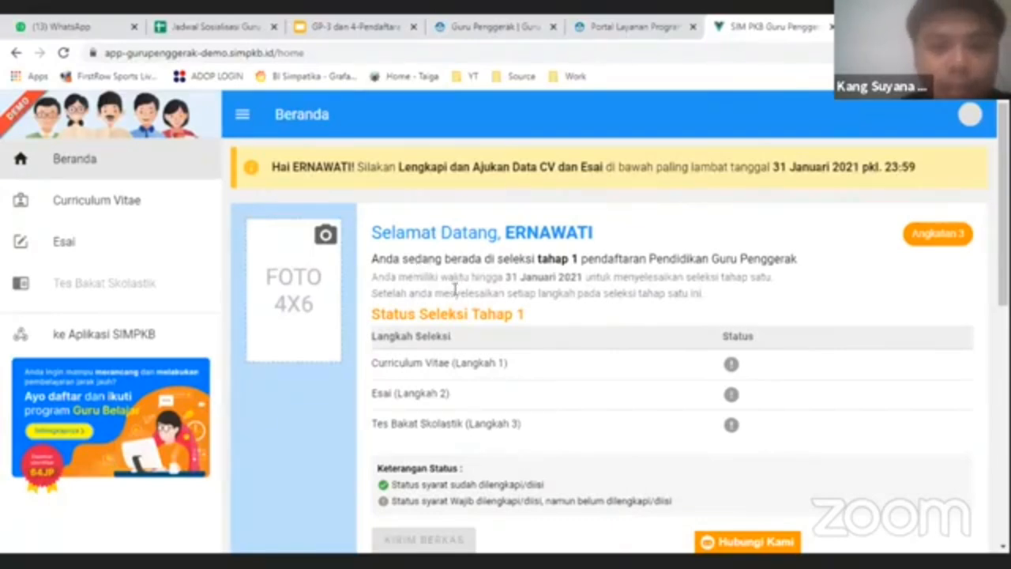
scroll(455, 289, "down", 4)
scroll(418, 265, "up", 3)
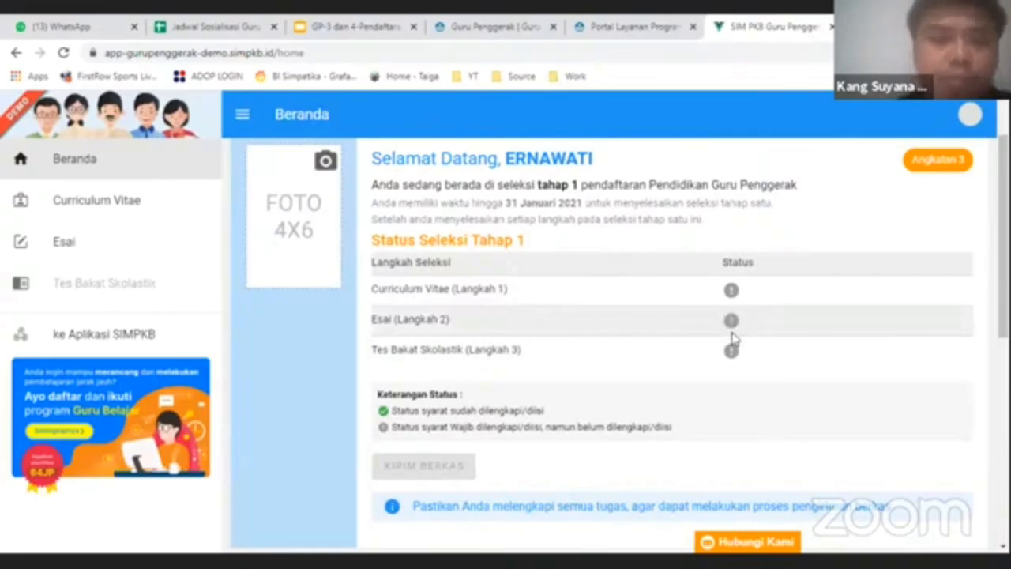
scroll(608, 314, "down", 2)
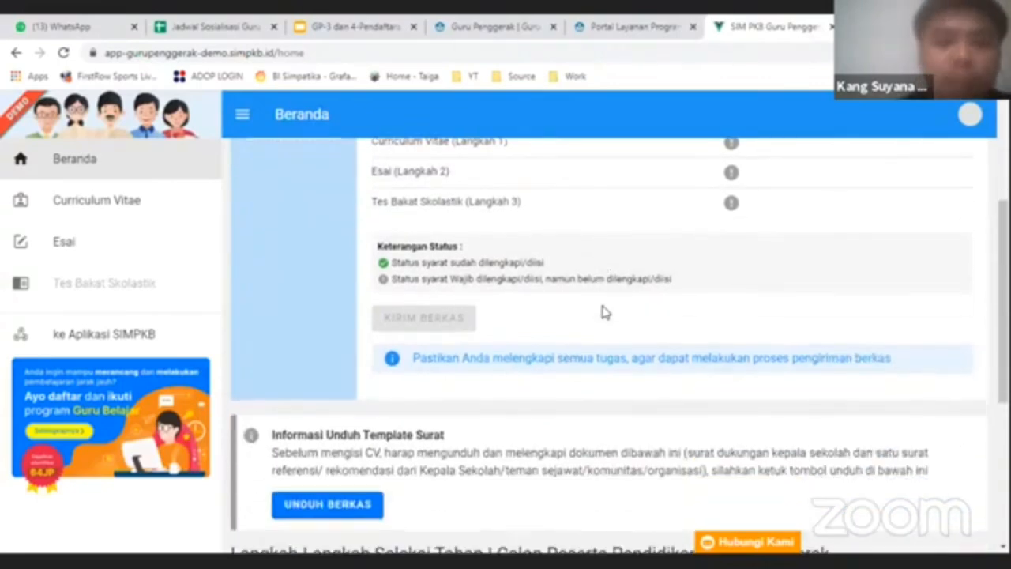
scroll(602, 313, "down", 2)
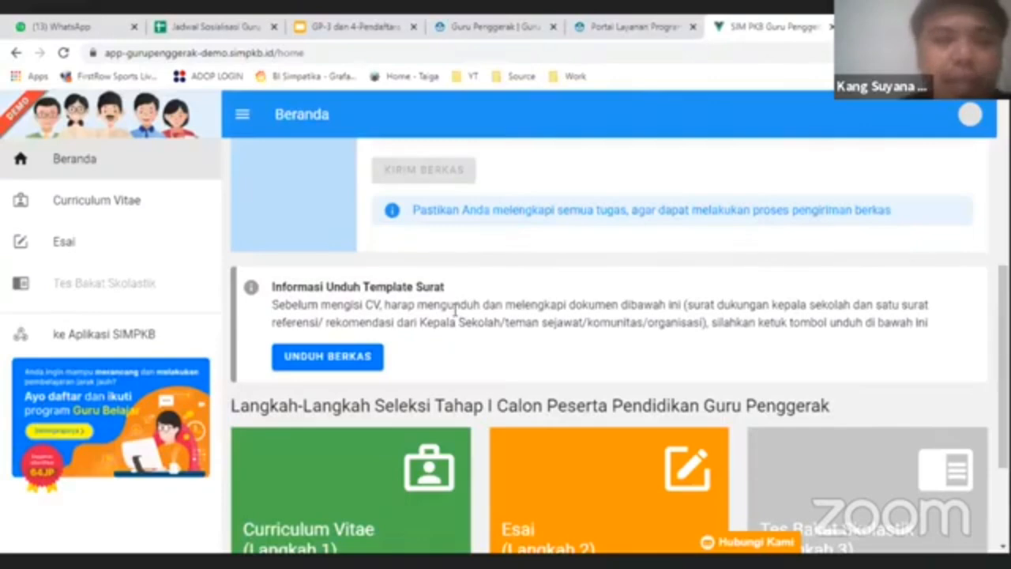
scroll(455, 314, "down", 3)
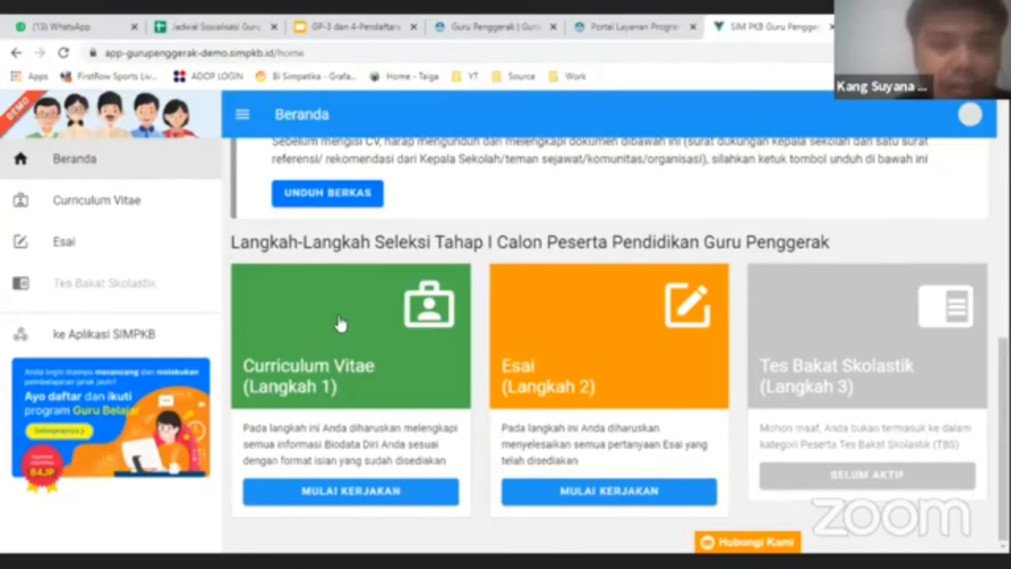
- Open the Curriculum Vitae card, review its dates and required documents, tick 'Saya mengerti' and start
left_click(307, 341)
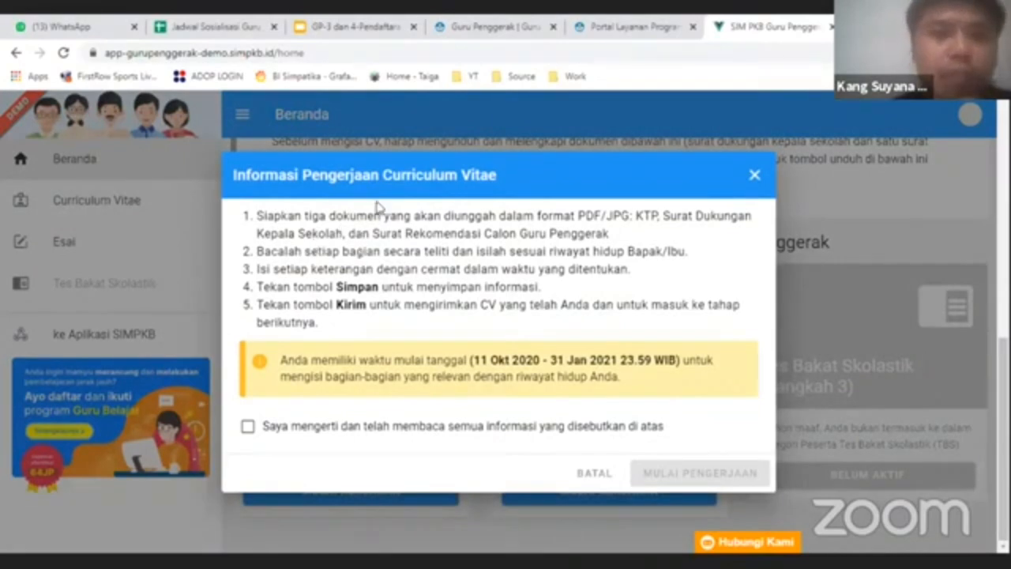
left_click_drag(472, 360, 652, 360)
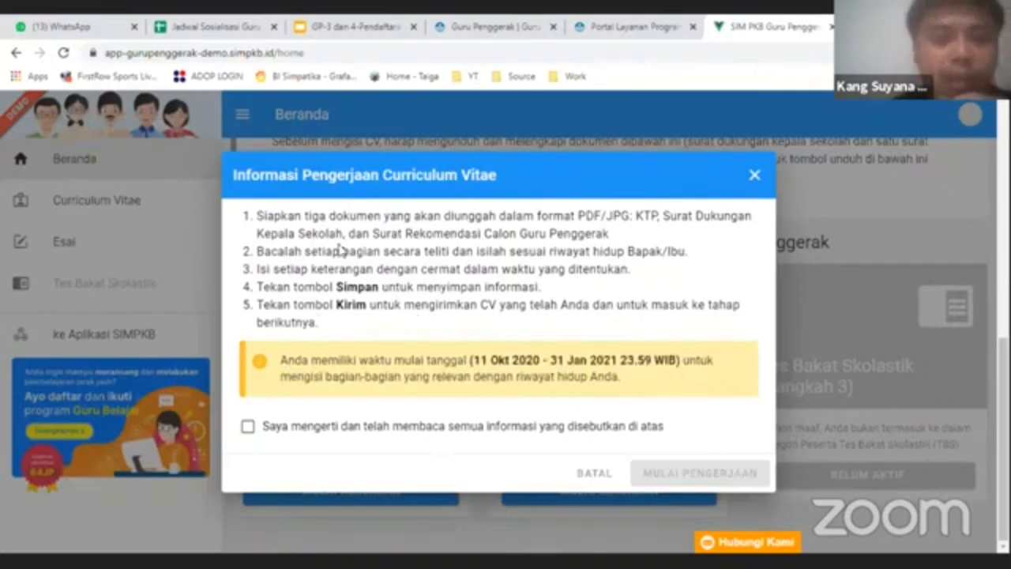
left_click_drag(339, 216, 458, 214)
left_click(477, 211)
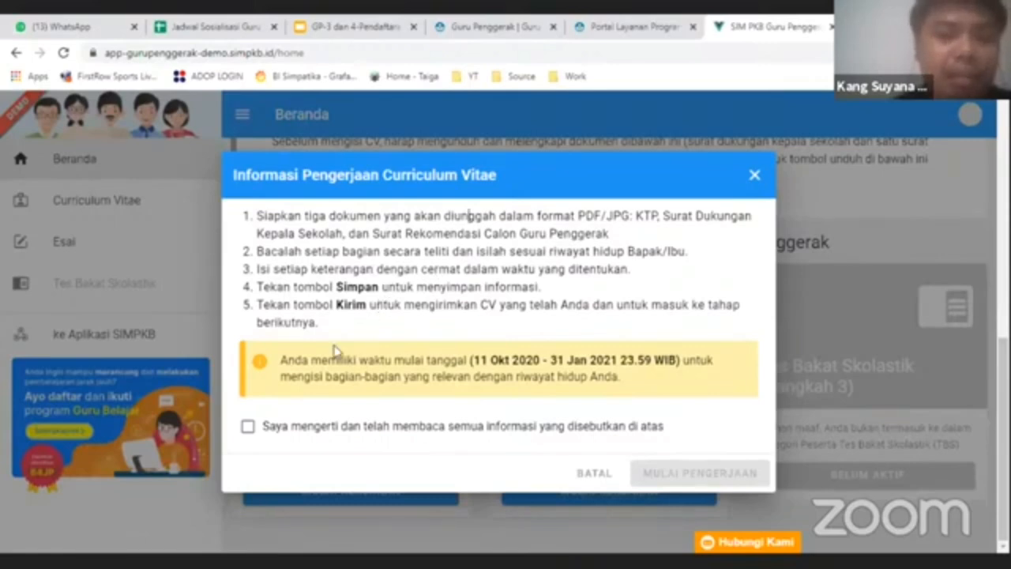
left_click(248, 425)
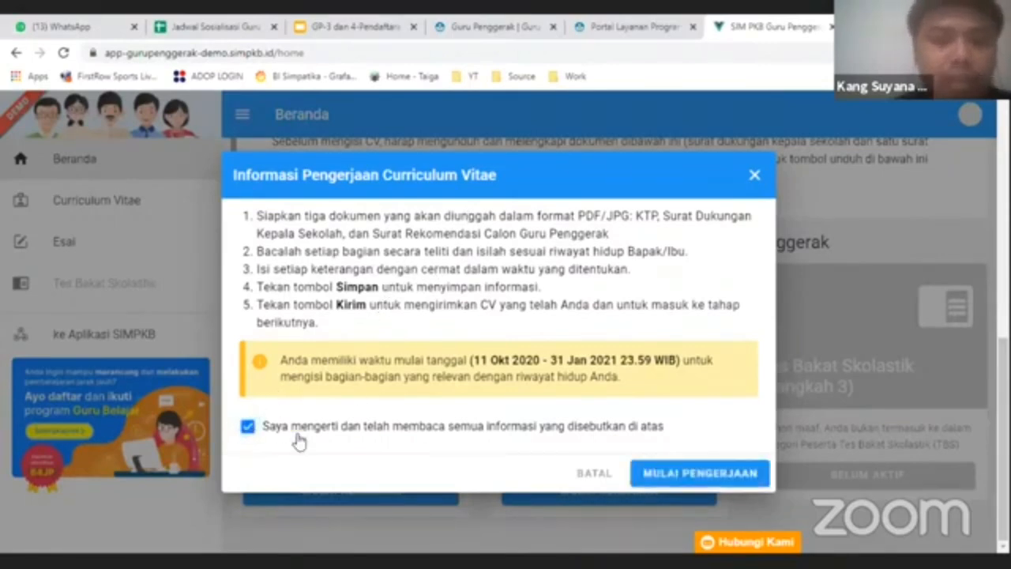
left_click(672, 477)
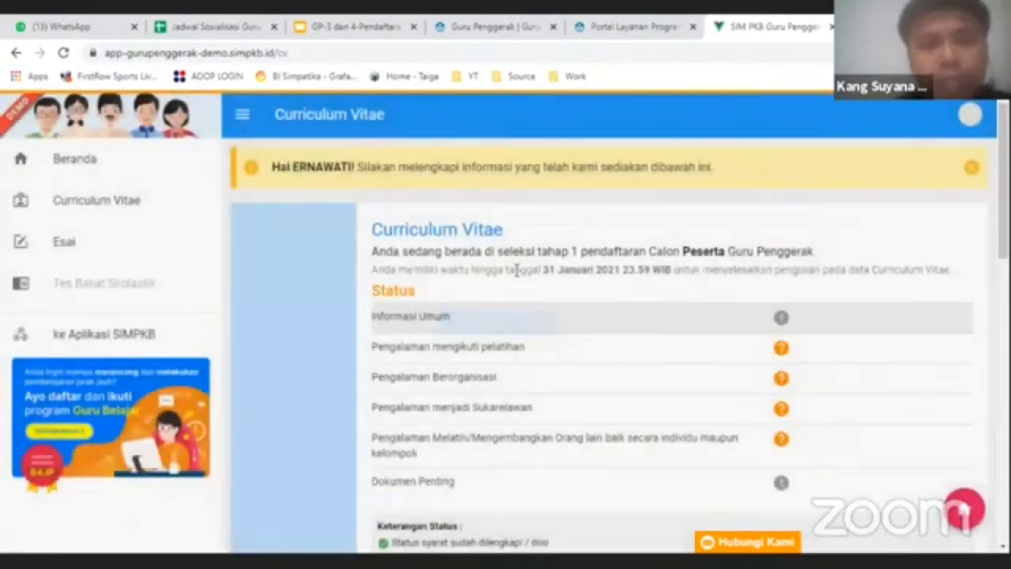
left_click_drag(372, 226, 540, 217)
left_click(450, 187)
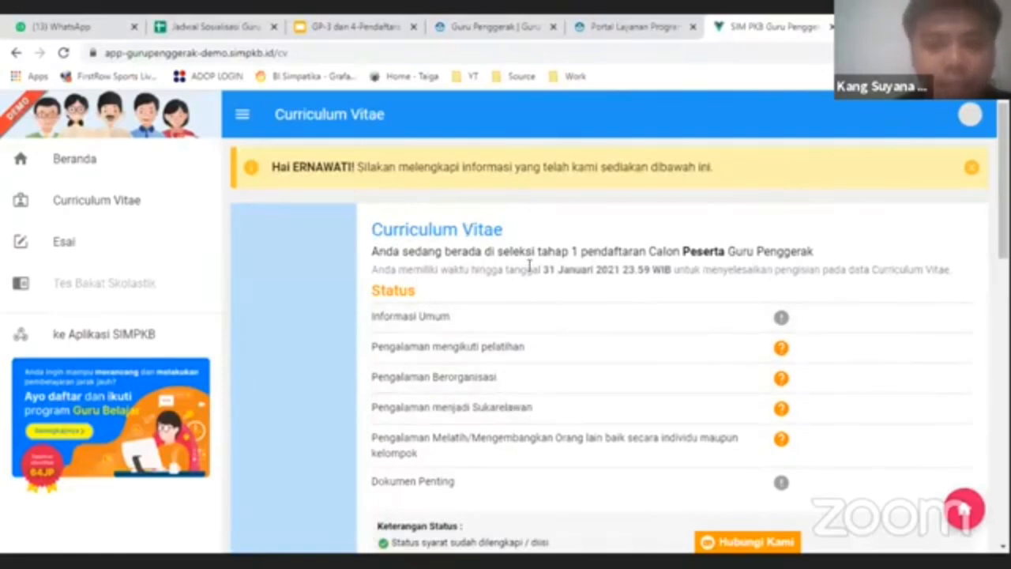
scroll(528, 265, "down", 2)
scroll(523, 260, "up", 1)
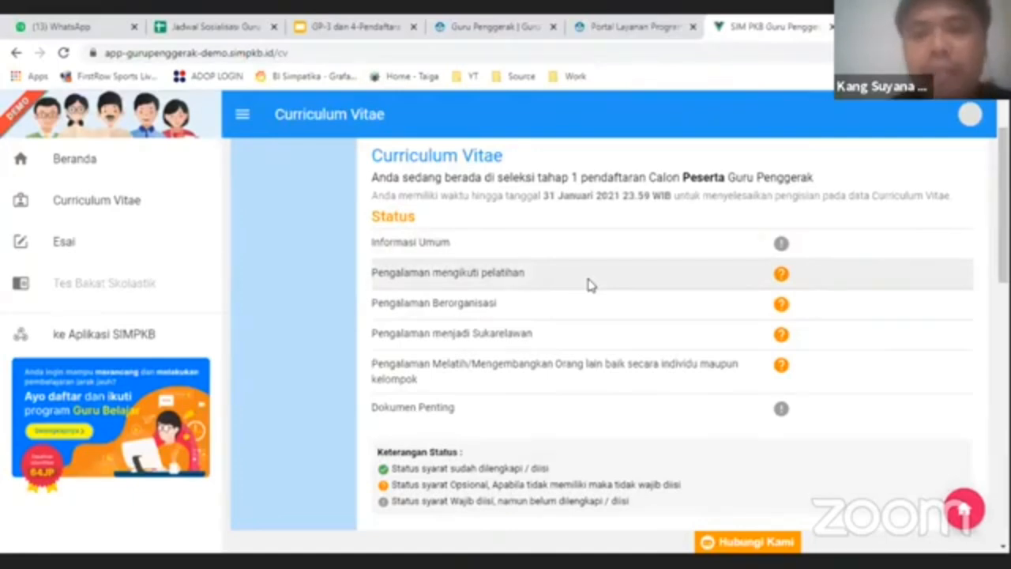
scroll(593, 331, "down", 3)
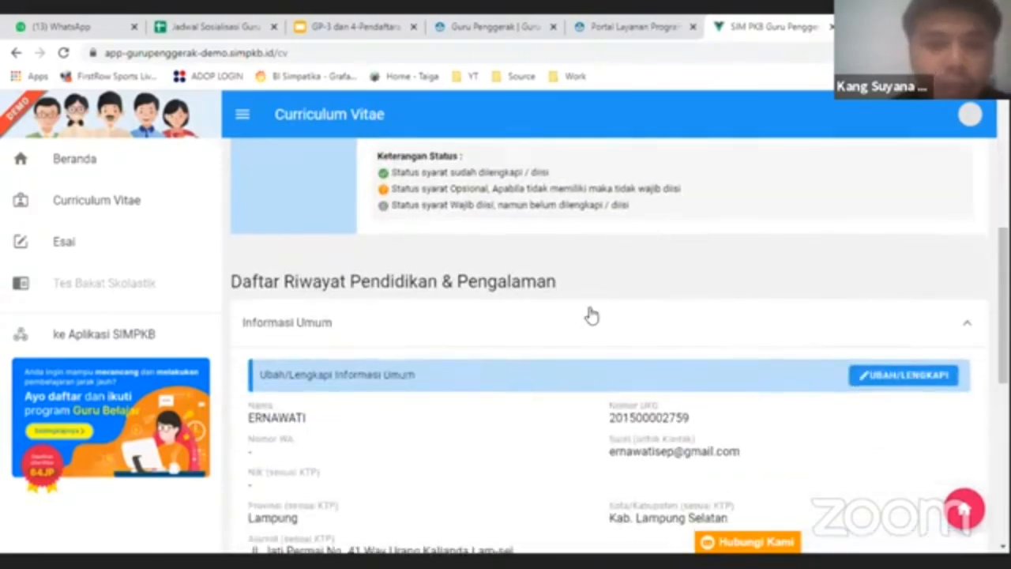
scroll(591, 307, "down", 1)
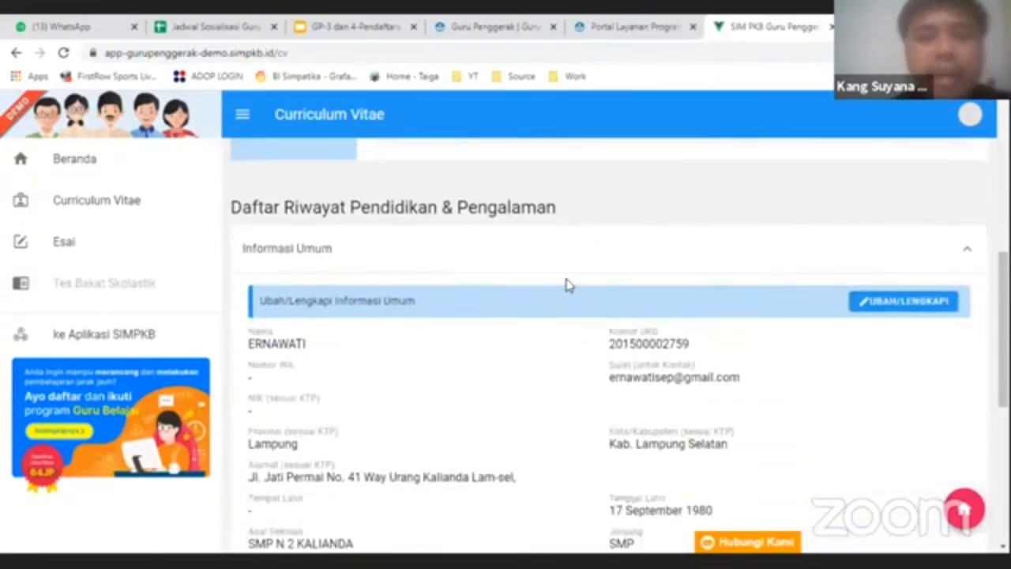
scroll(564, 272, "up", 2)
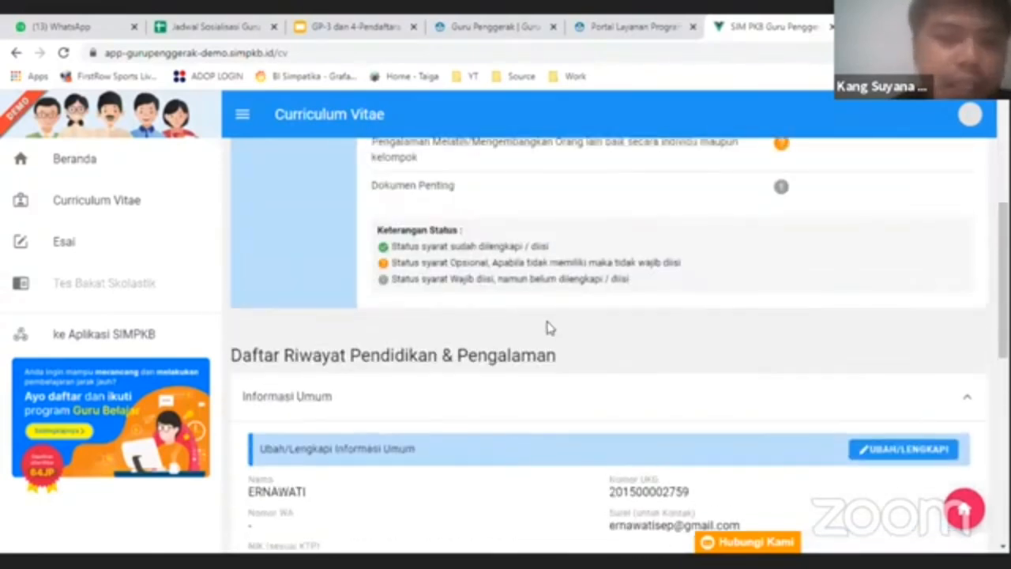
scroll(551, 328, "down", 2)
- Collapse Informasi Umum, review the CV status summary, then scroll down to the accordion list
left_click(945, 259)
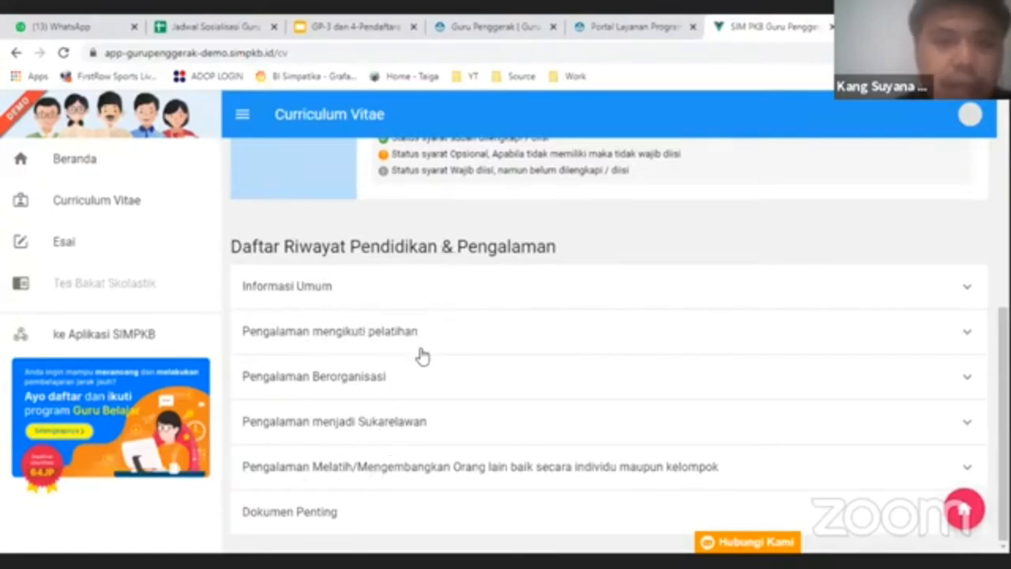
scroll(409, 364, "up", 2)
scroll(409, 361, "up", 1)
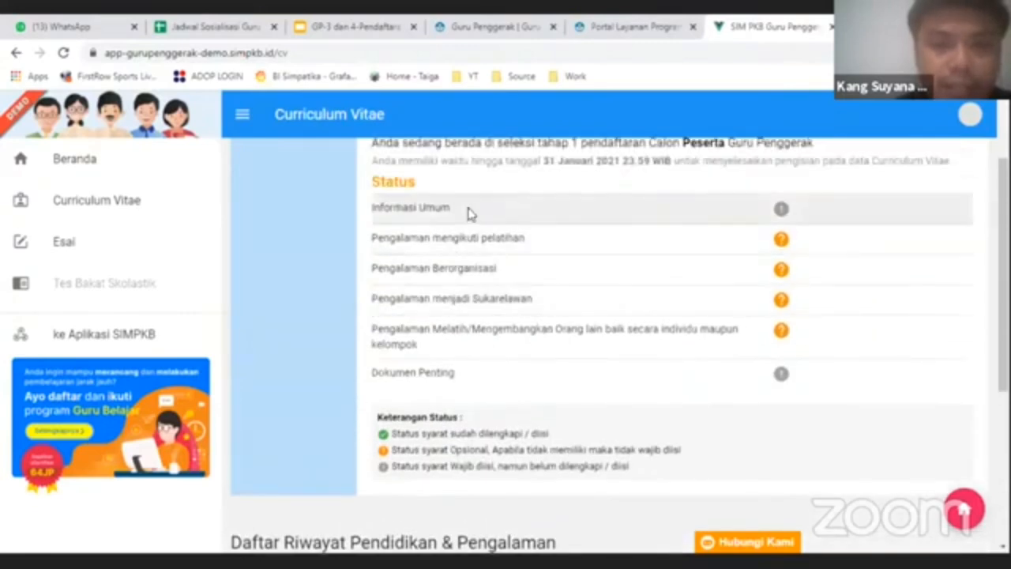
scroll(441, 313, "down", 3)
scroll(444, 318, "up", 4)
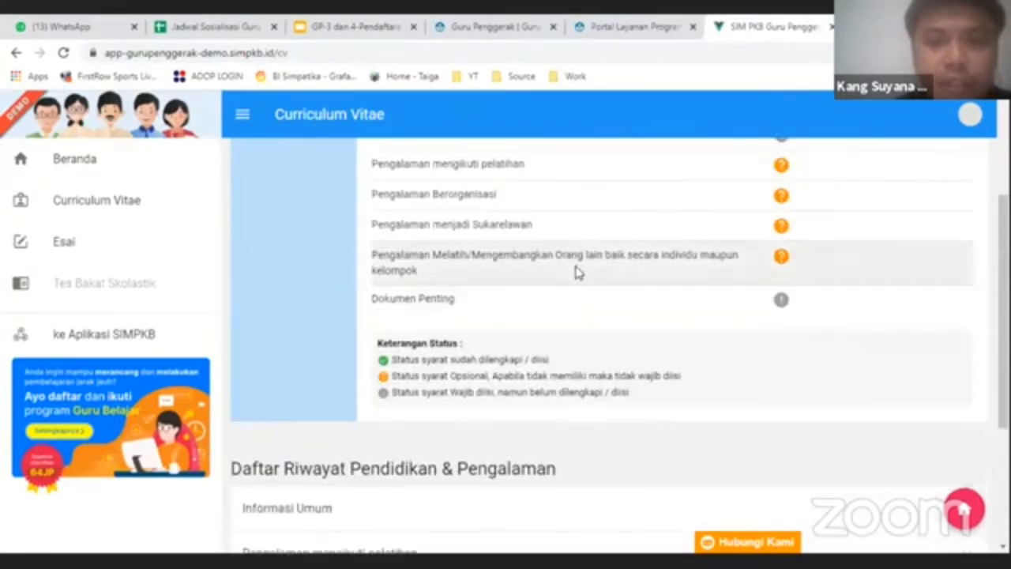
left_click_drag(376, 285, 753, 286)
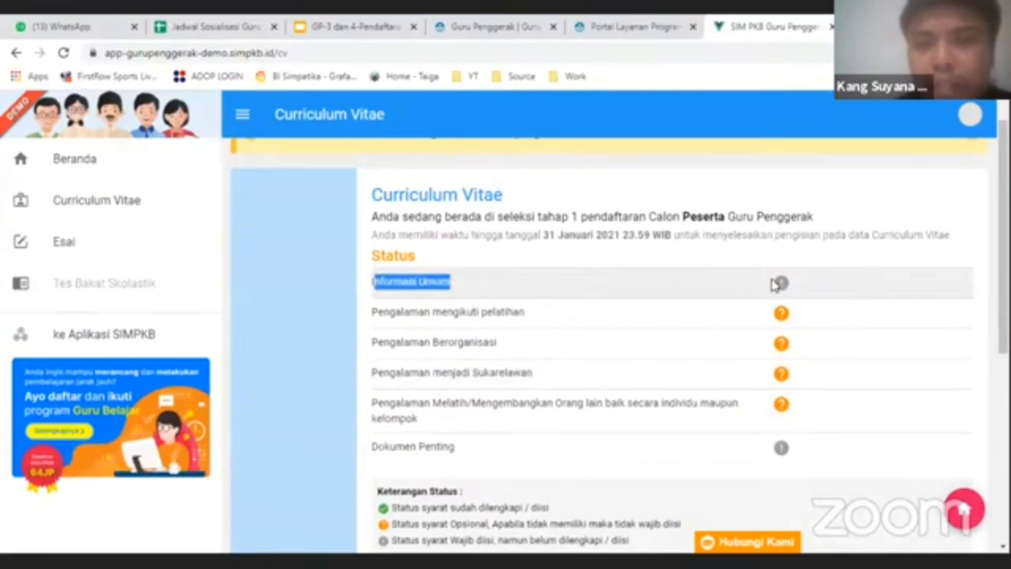
left_click(725, 287)
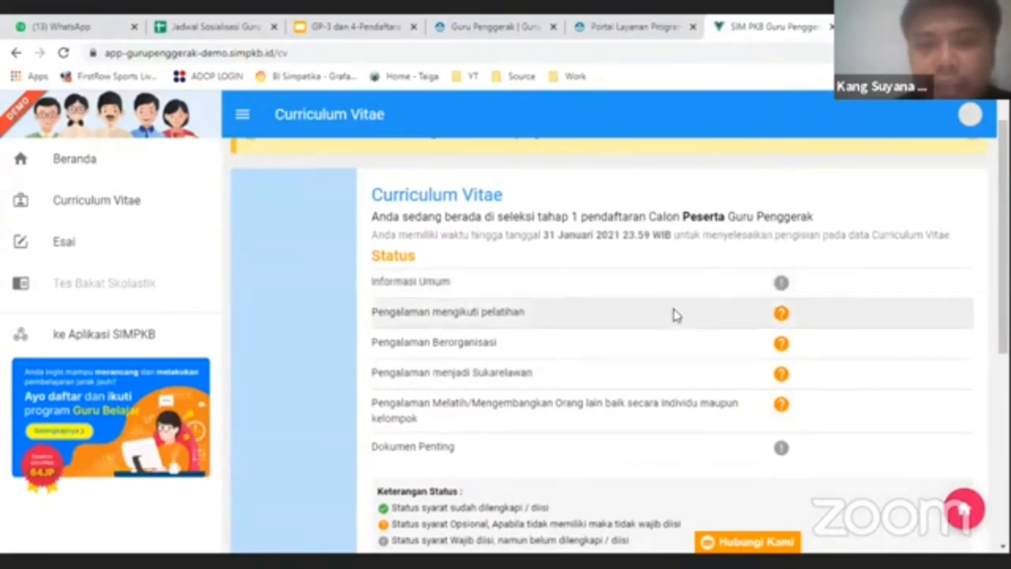
scroll(673, 314, "down", 5)
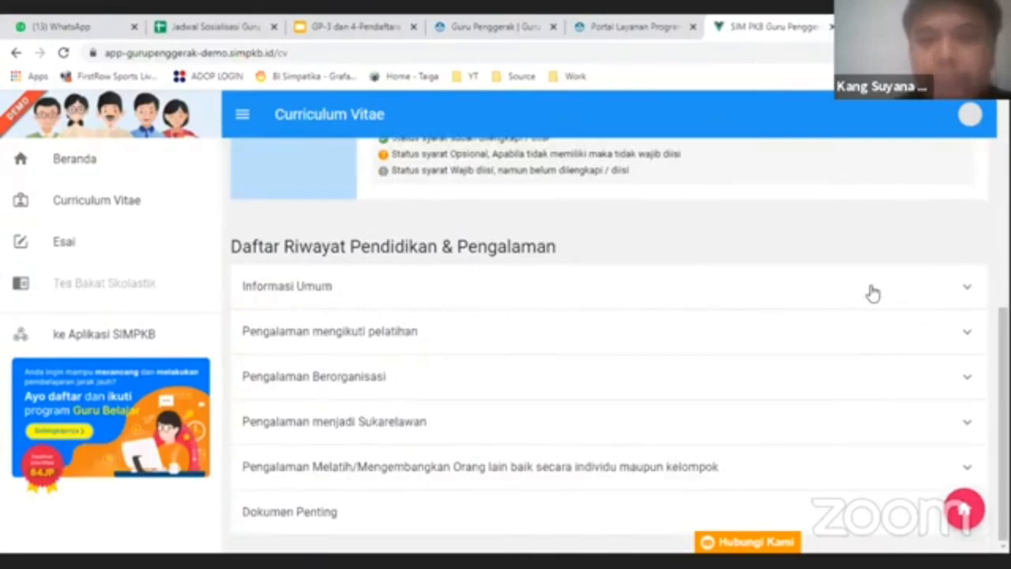
- Expand Informasi Umum and scroll through its blank Nomor WA, NIK, Tempat Lahir and teaching fields
left_click(437, 294)
scroll(458, 321, "down", 2)
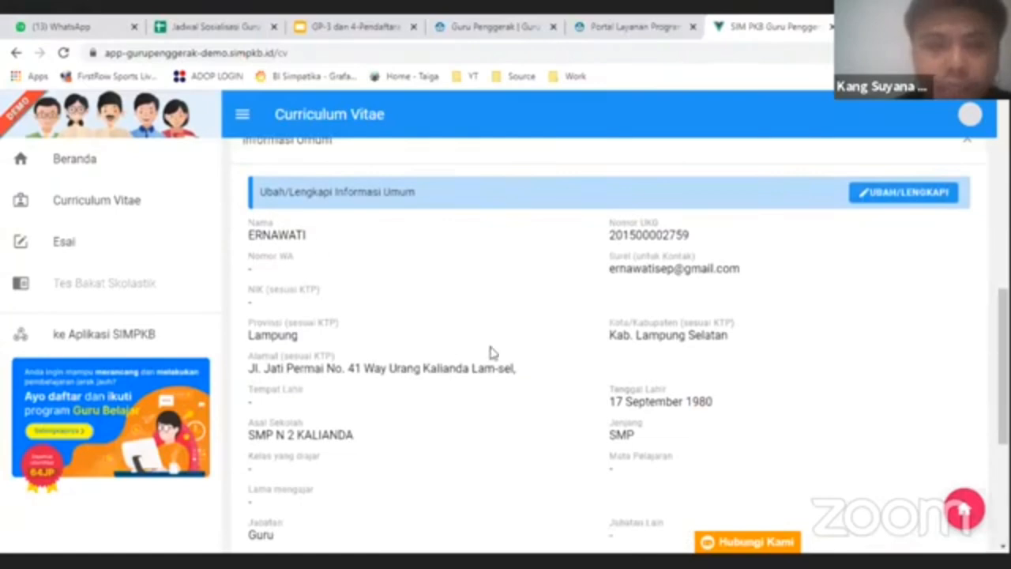
scroll(508, 335, "down", 1)
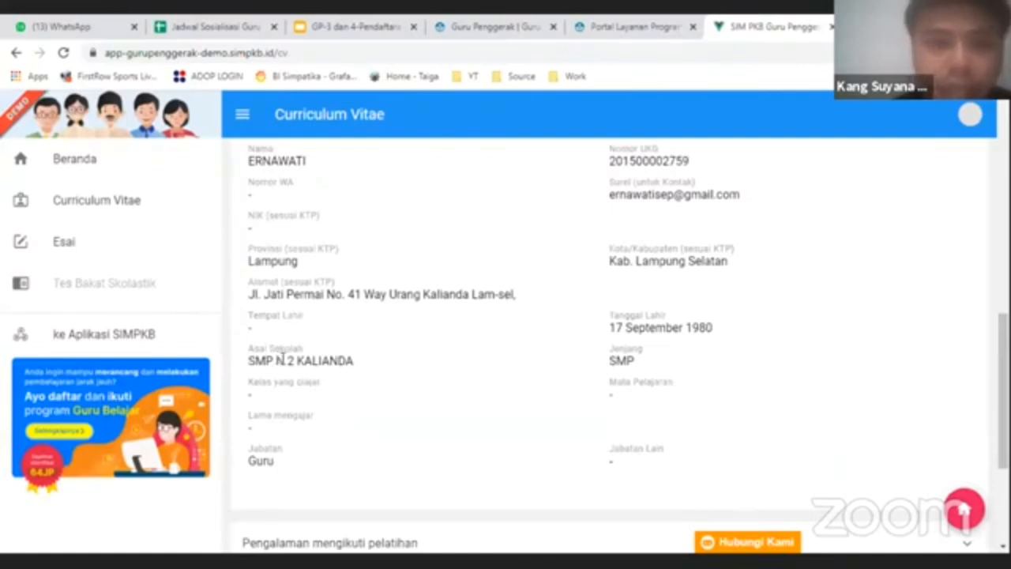
scroll(509, 340, "up", 1)
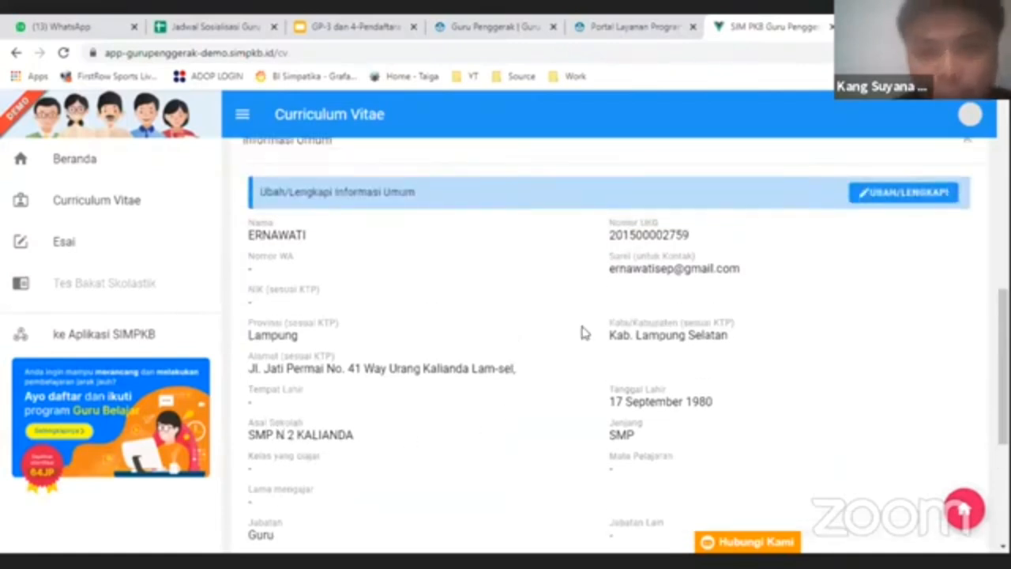
scroll(577, 333, "down", 1)
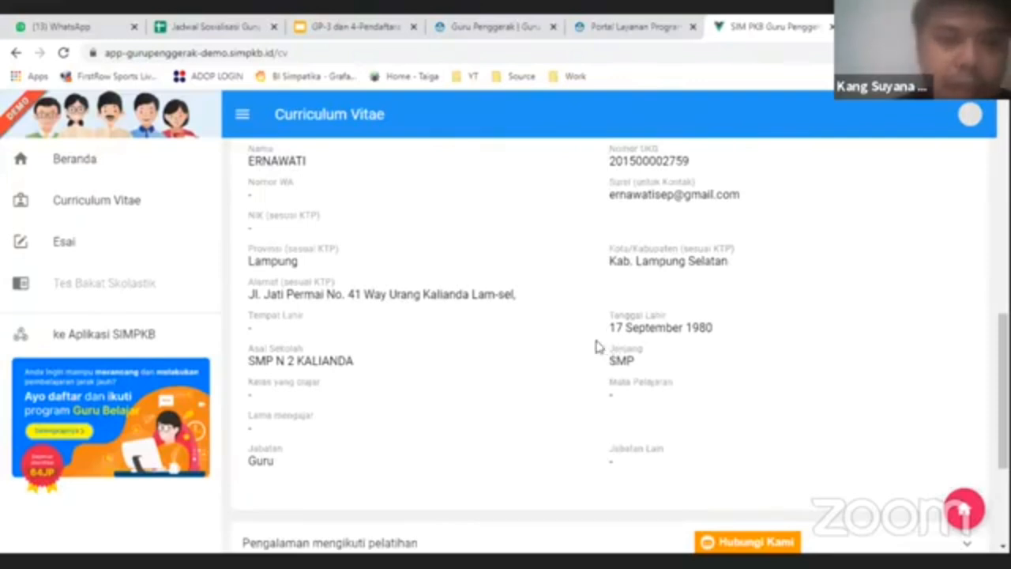
scroll(654, 319, "up", 1)
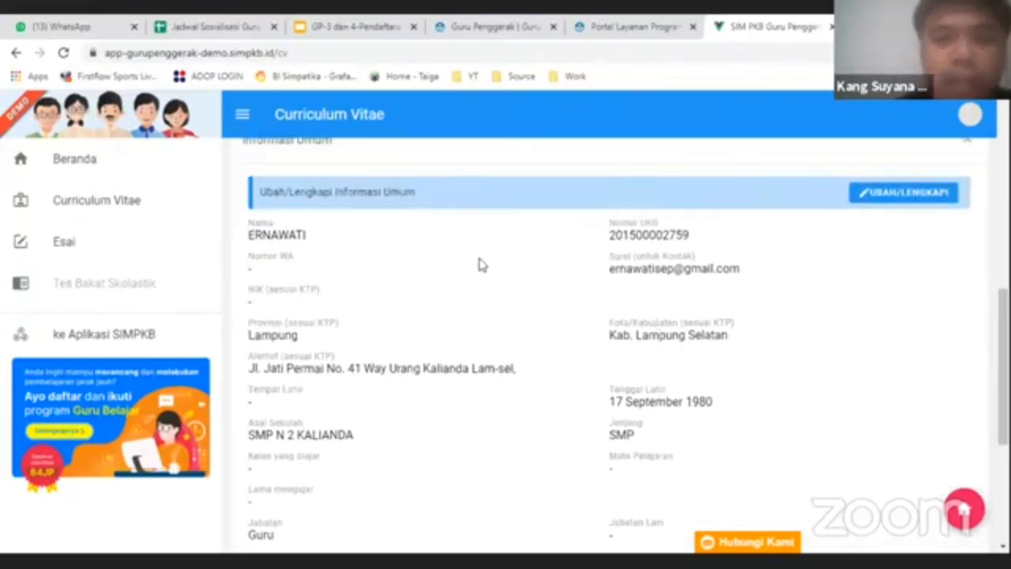
scroll(310, 268, "down", 1)
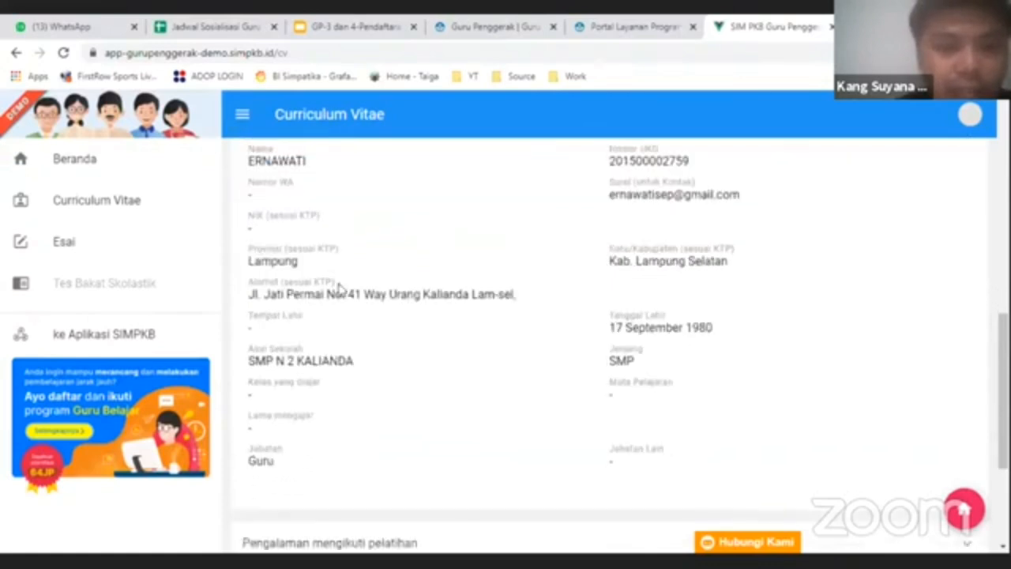
scroll(347, 347, "down", 1)
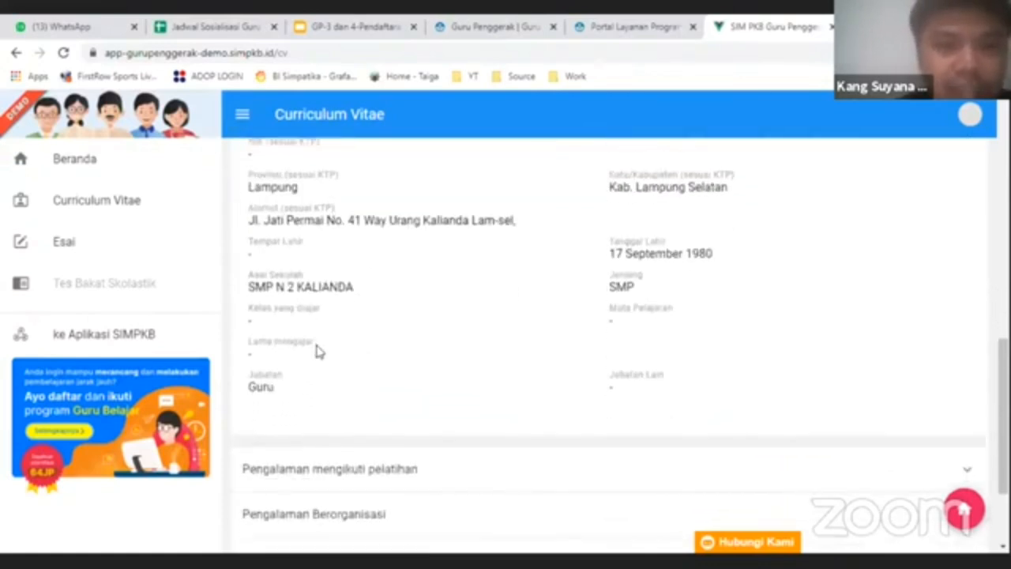
scroll(553, 316, "up", 2)
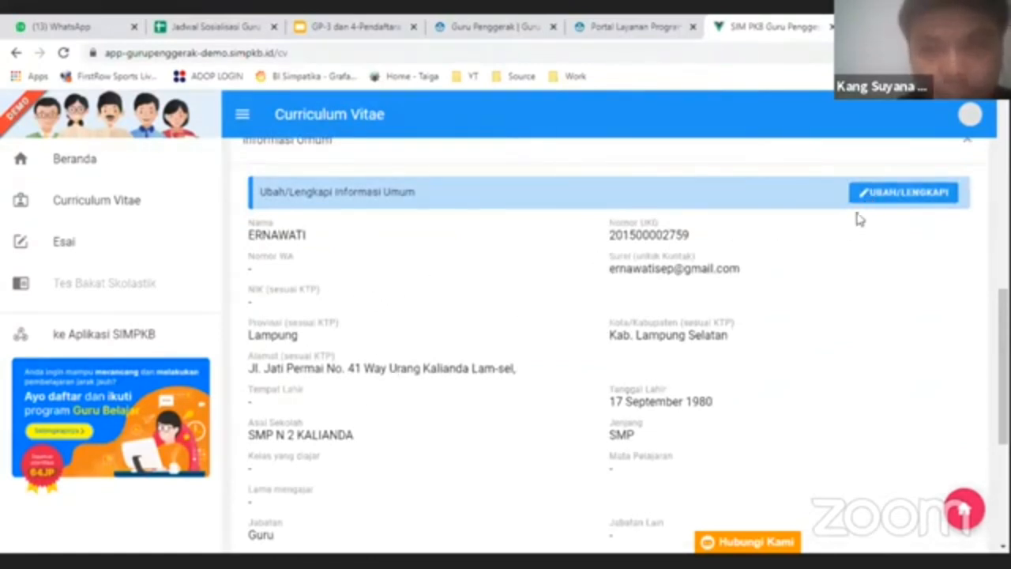
scroll(901, 237, "up", 1)
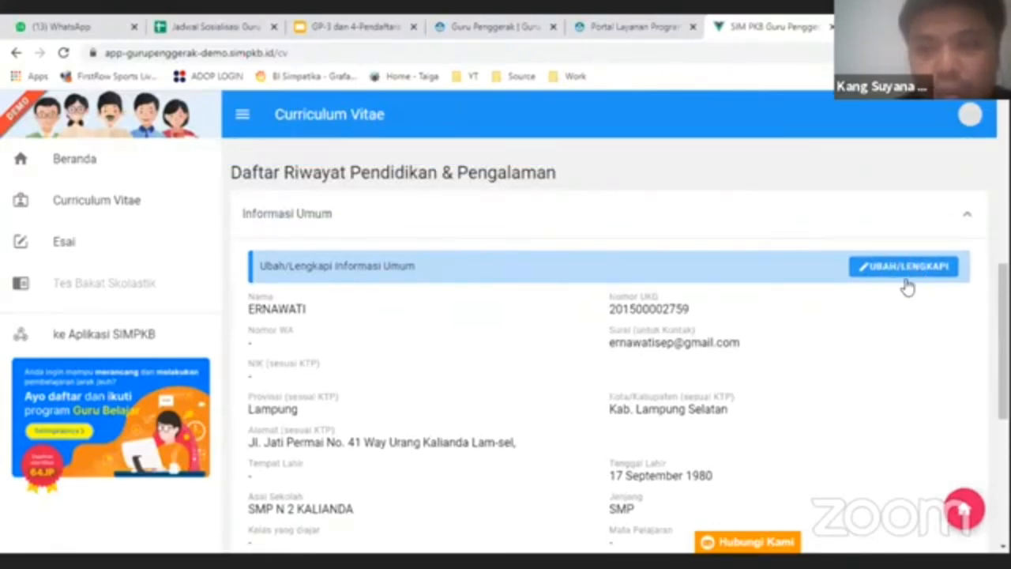
- Open the Lengkapi CV general information form and fill the NIK from the saved autofill value
left_click(901, 269)
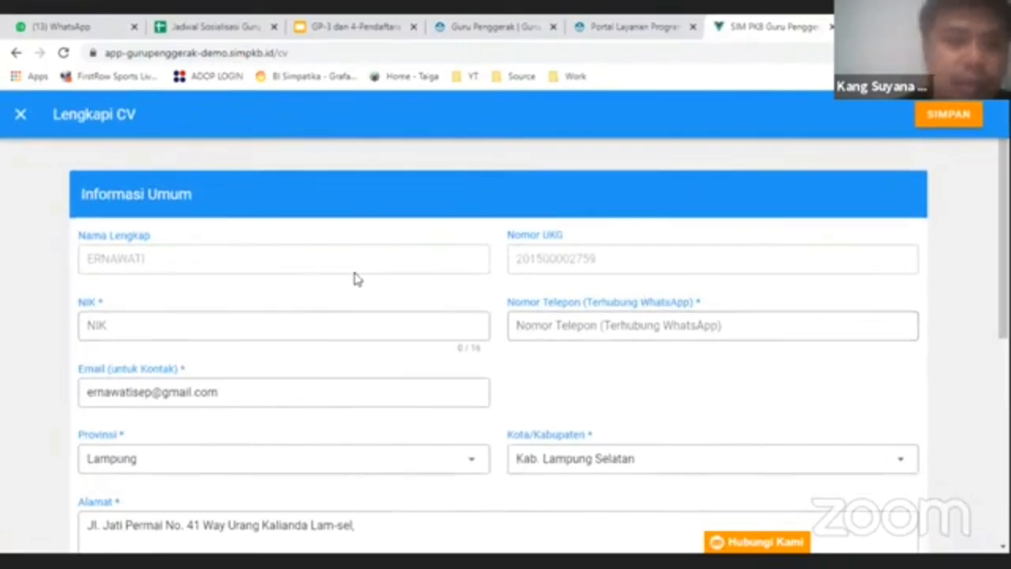
scroll(515, 252, "down", 1)
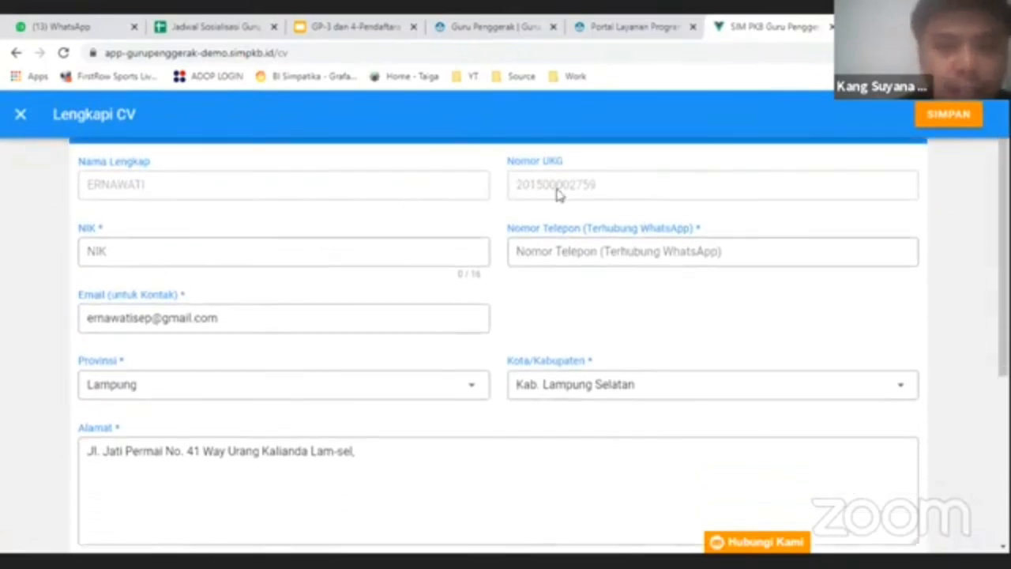
left_click(425, 252)
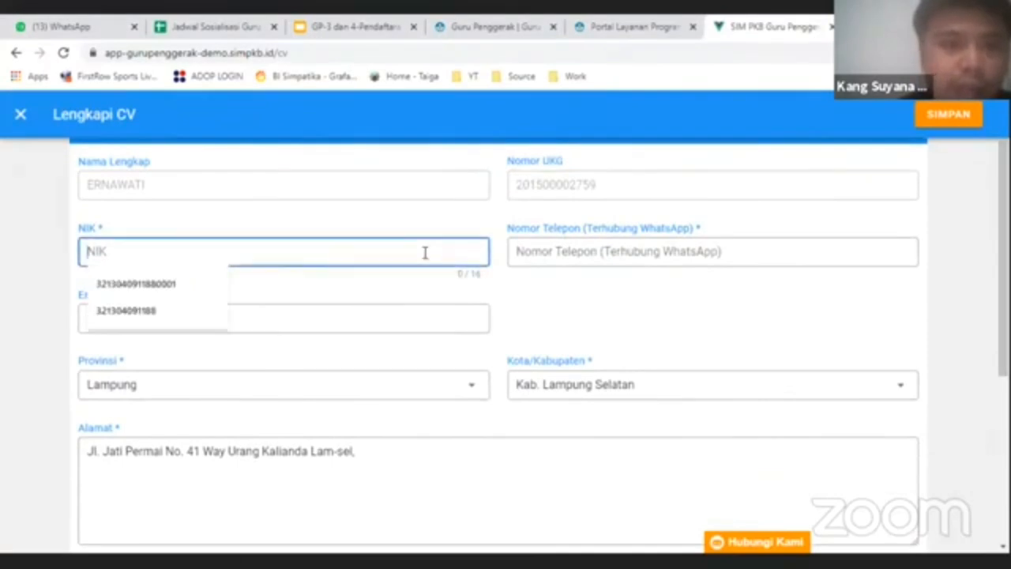
left_click(188, 286)
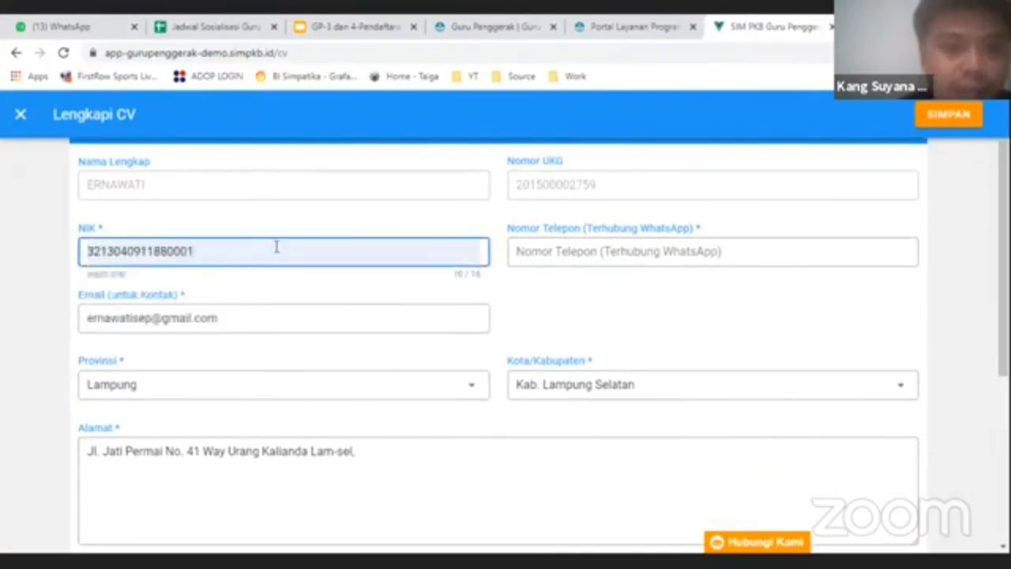
- Enter the teacher's WhatsApp number in Nomor Telepon, leaving the contact e-mail unchanged
left_click(552, 252)
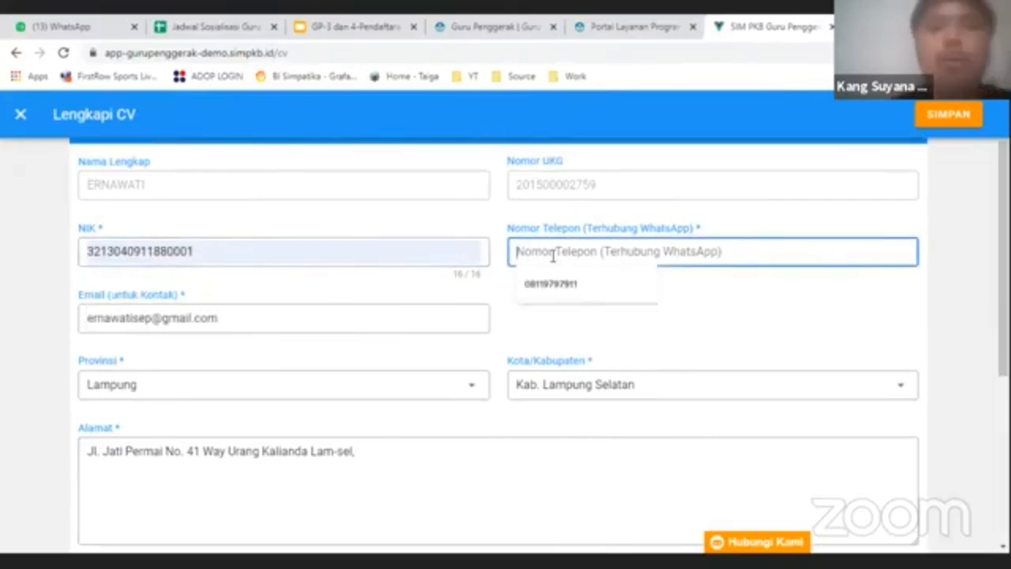
type("0811294")
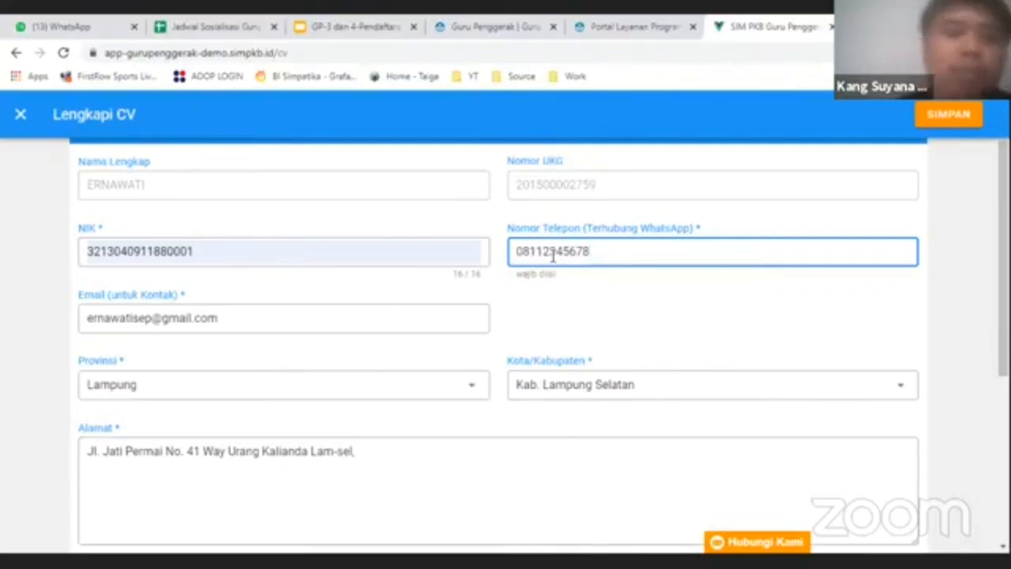
left_click(266, 321)
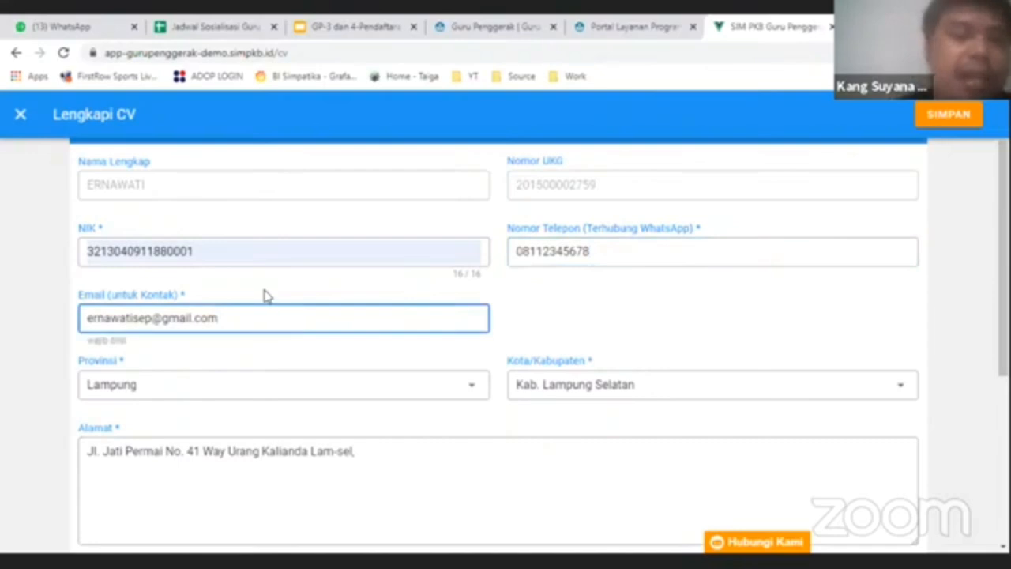
left_click(269, 284)
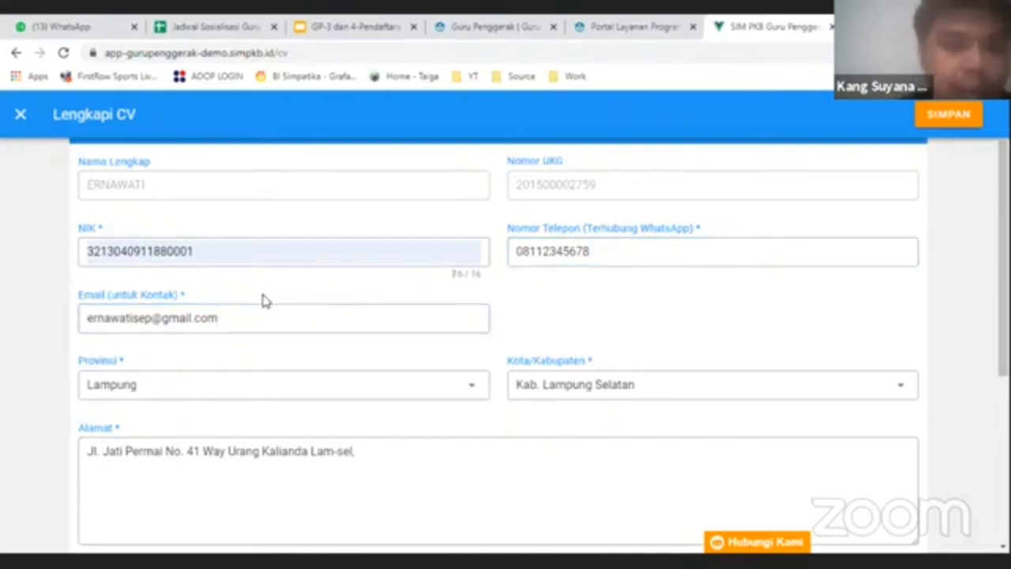
- Enter 7 8 9 as the classes taught (Kelas yang diajar)
scroll(268, 289, "down", 2)
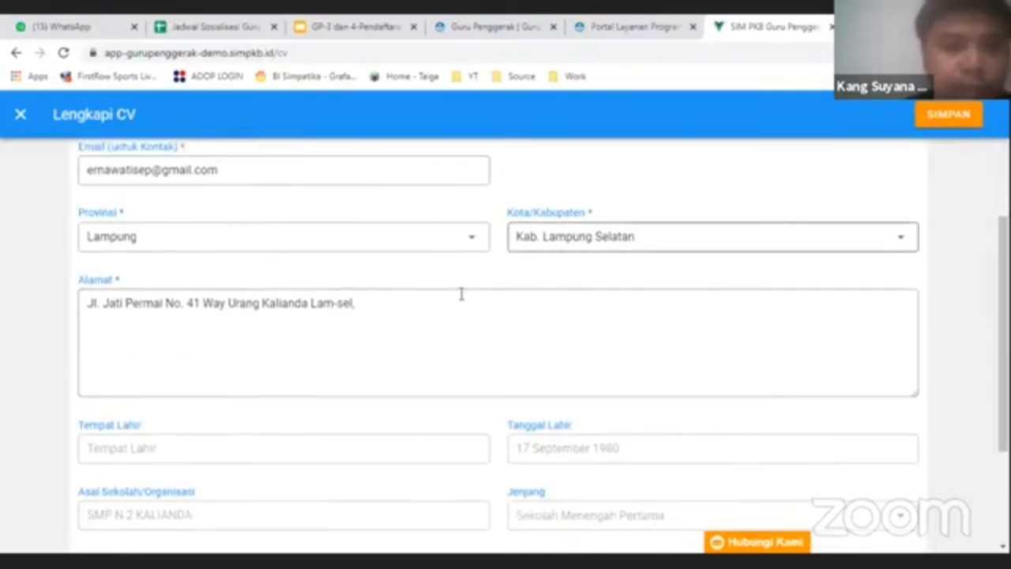
scroll(398, 327, "down", 2)
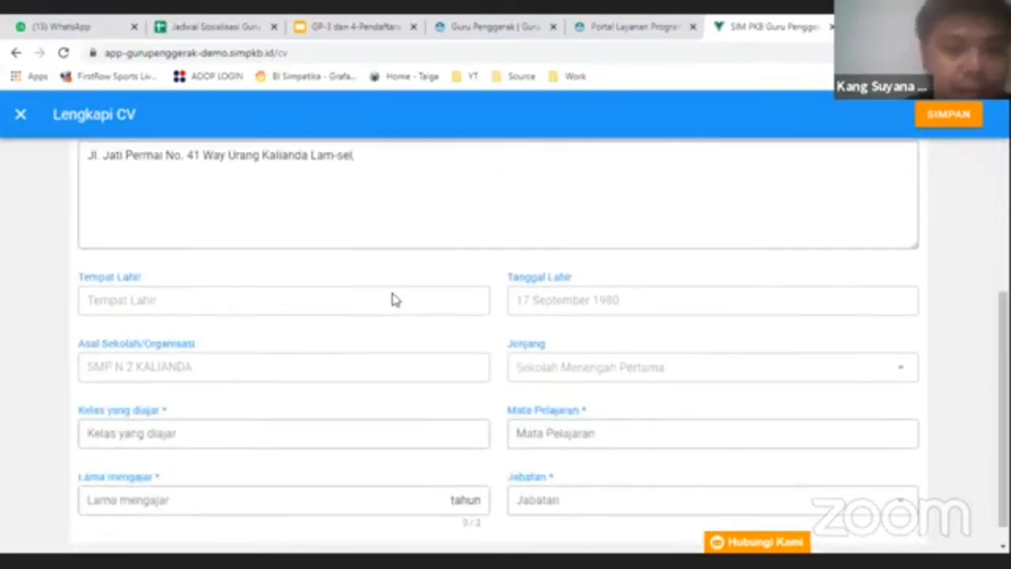
scroll(442, 356, "down", 1)
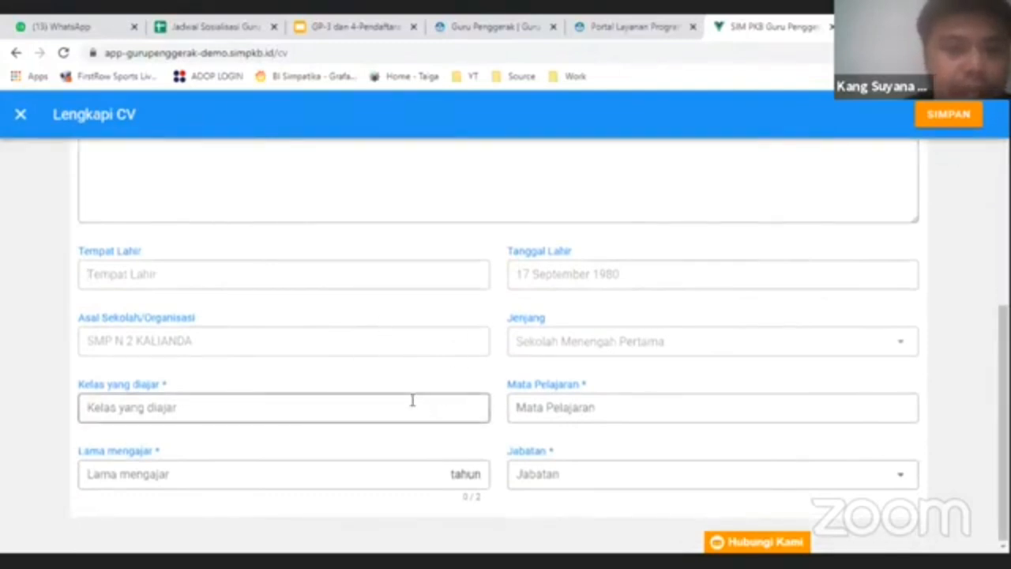
left_click(256, 408)
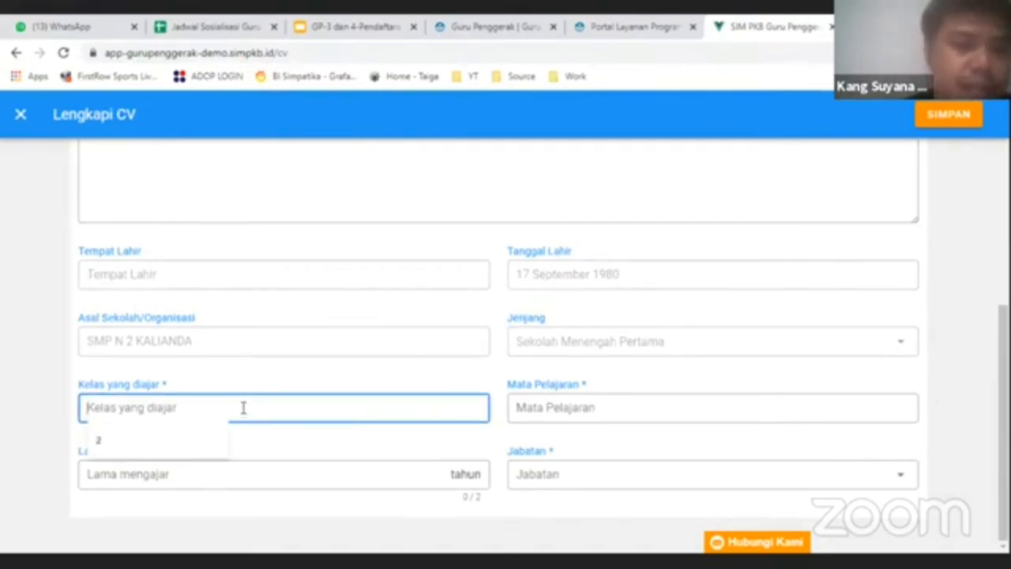
type("7 8 9")
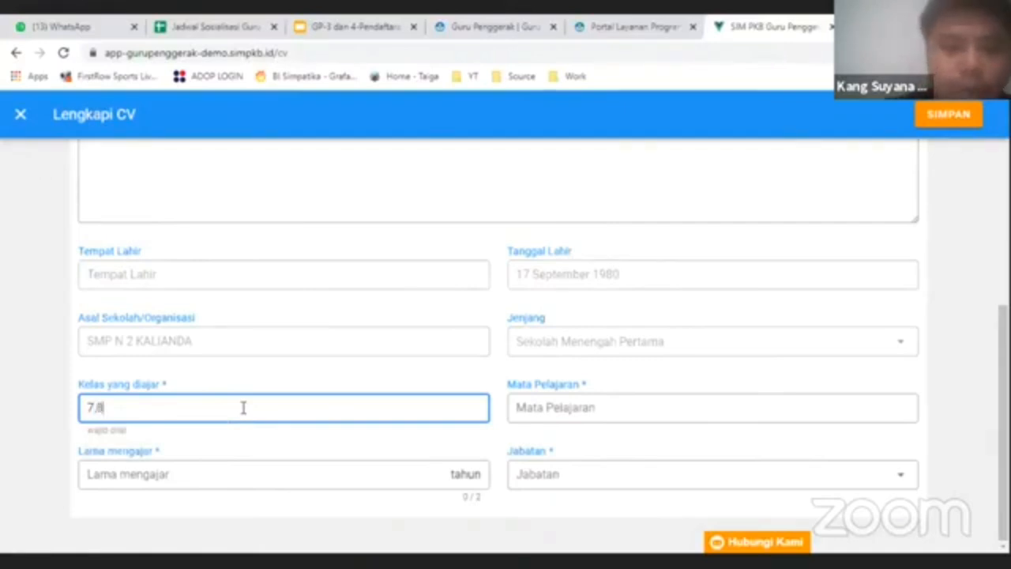
- Set the subject to matematika and the years of teaching to 8
left_click(594, 401)
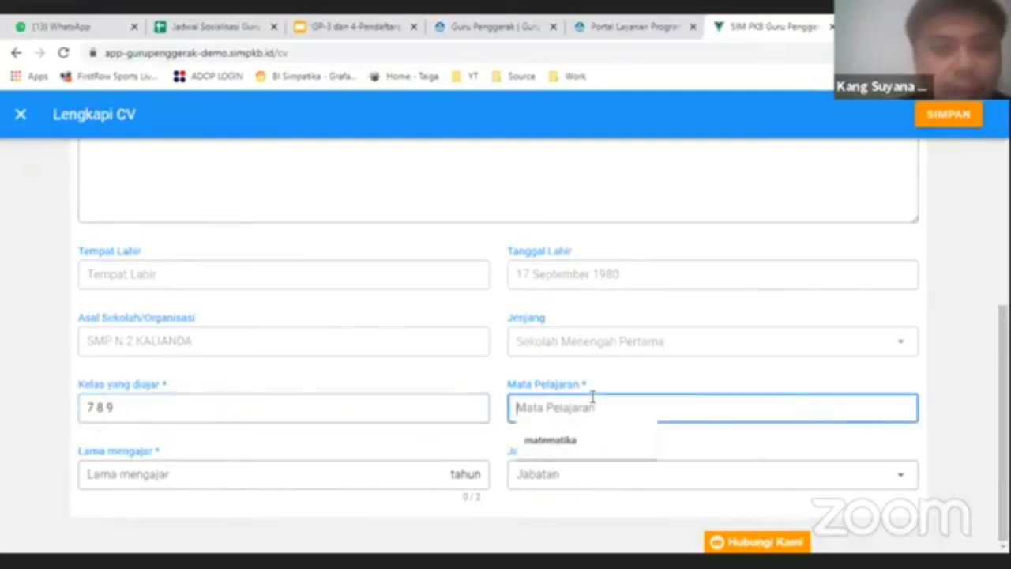
left_click(554, 443)
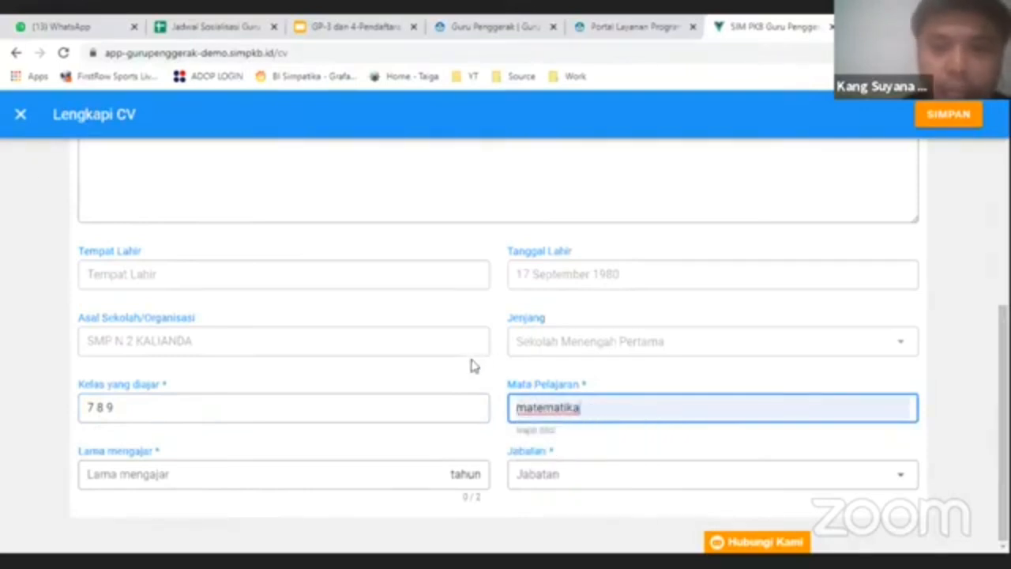
left_click(221, 469)
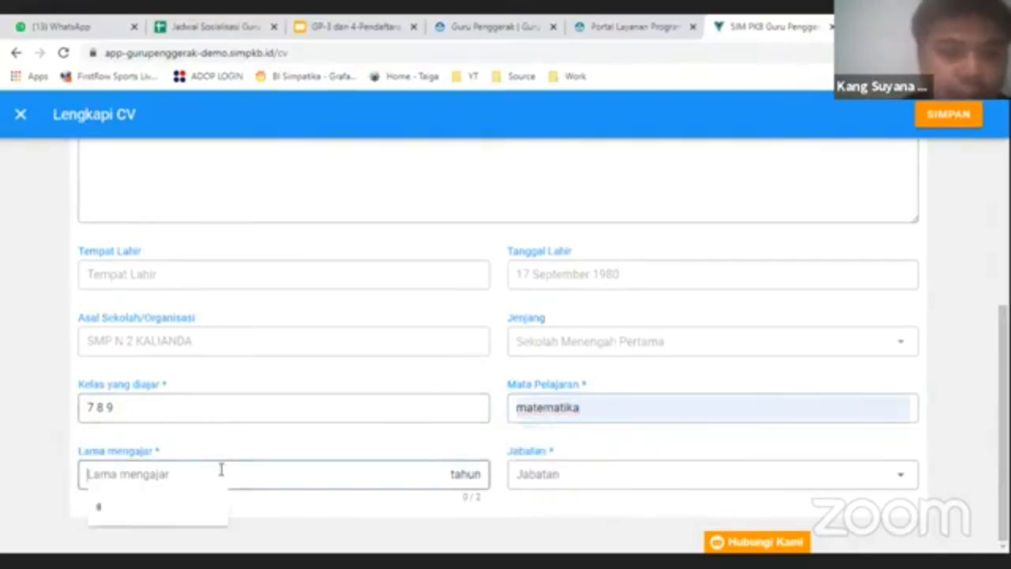
left_click(146, 518)
- Change the Jabatan position from Lain-lain to Wali Kelas in the CV form
left_click(601, 474)
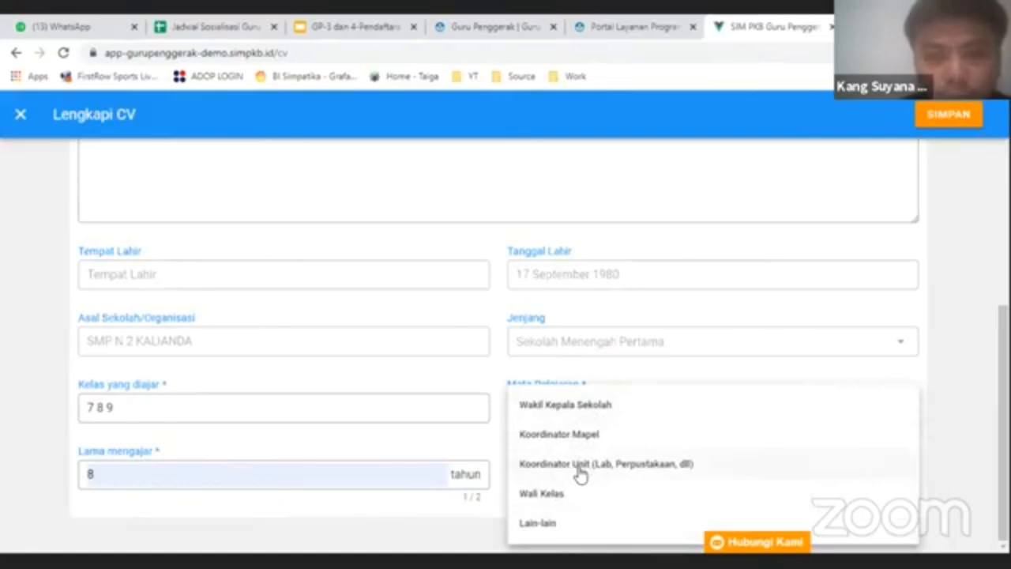
left_click(552, 529)
scroll(181, 532, "down", 1)
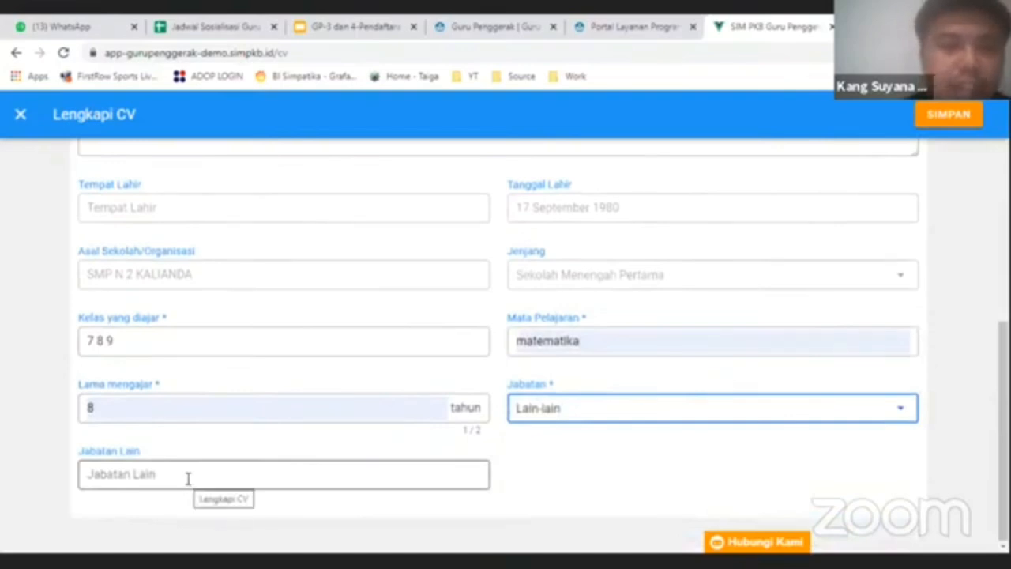
left_click(535, 415)
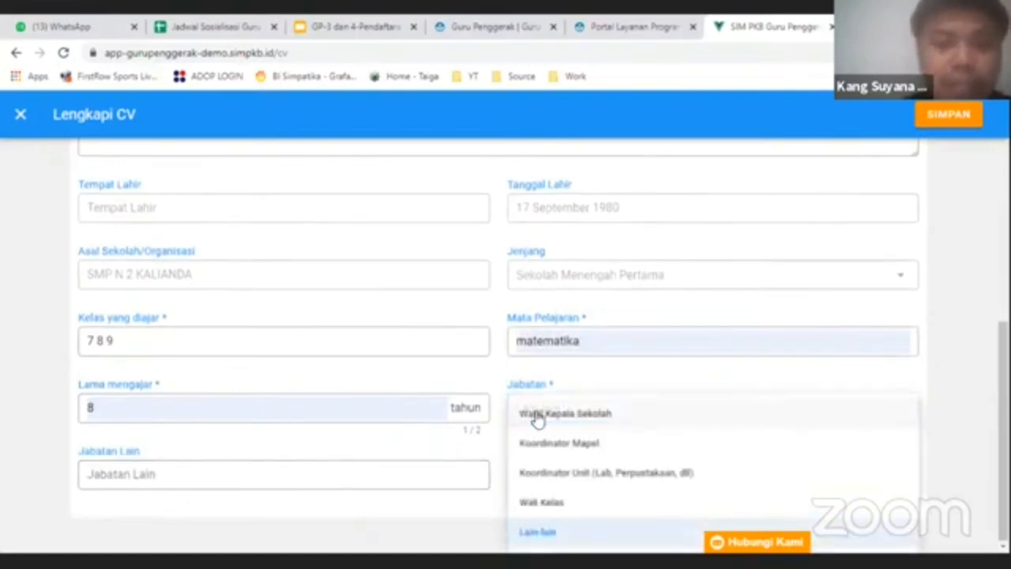
left_click(541, 504)
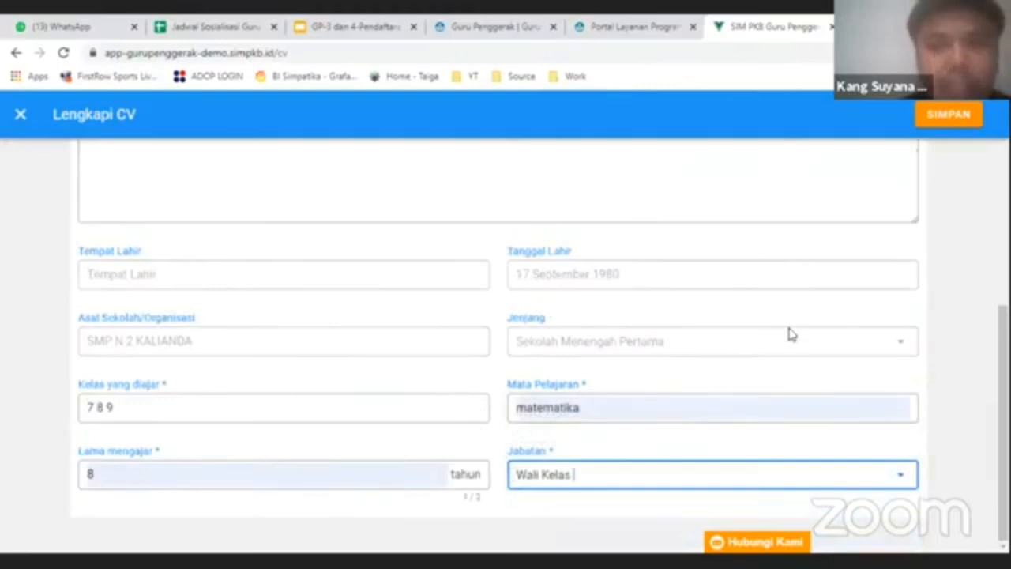
scroll(790, 334, "up", 4)
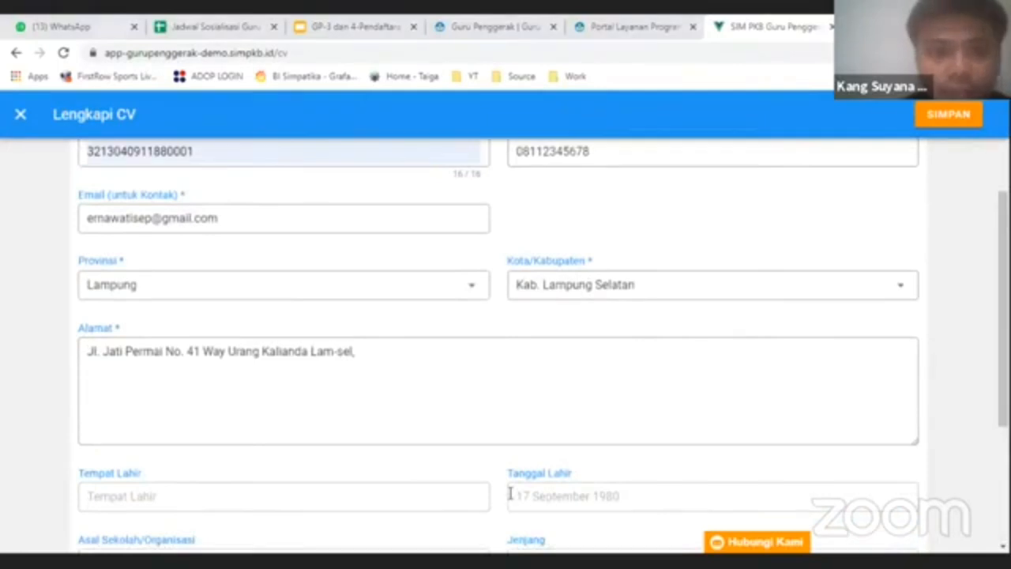
scroll(482, 356, "down", 3)
scroll(542, 361, "up", 3)
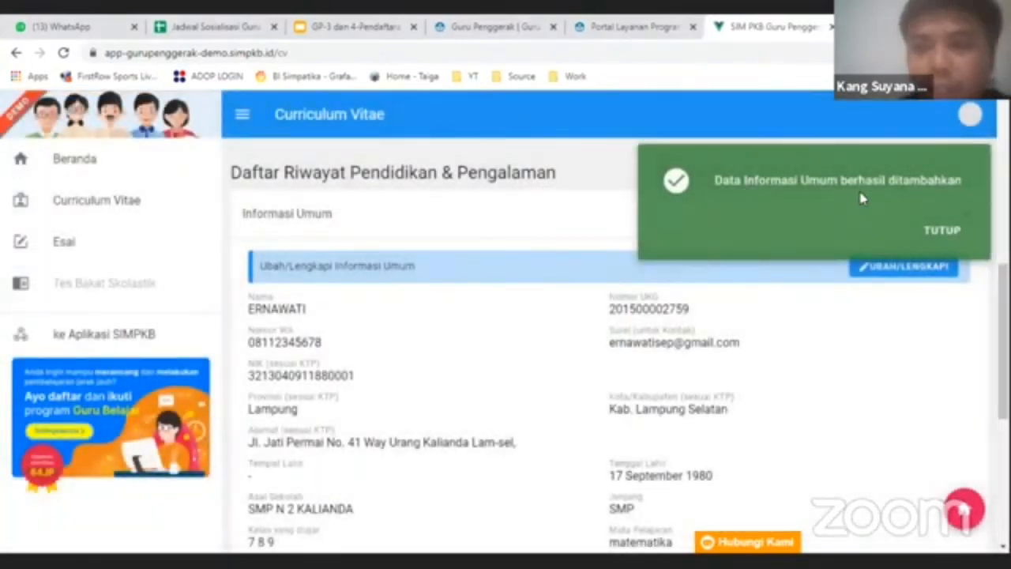
- Close the green success toast and return to the CV Status list showing Informasi Umum completed
left_click(938, 236)
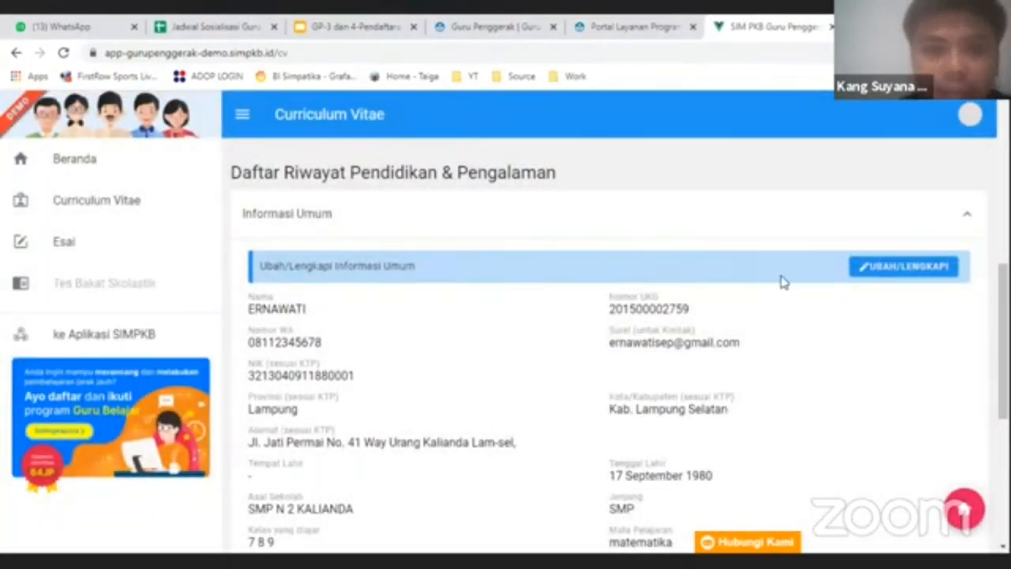
scroll(458, 379, "down", 2)
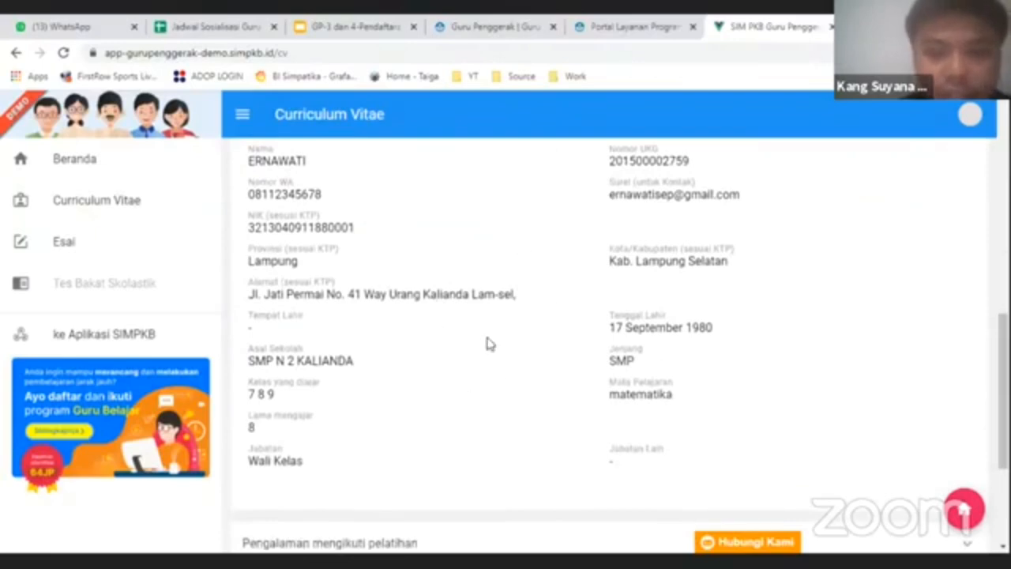
scroll(485, 369, "up", 4)
scroll(485, 386, "up", 3)
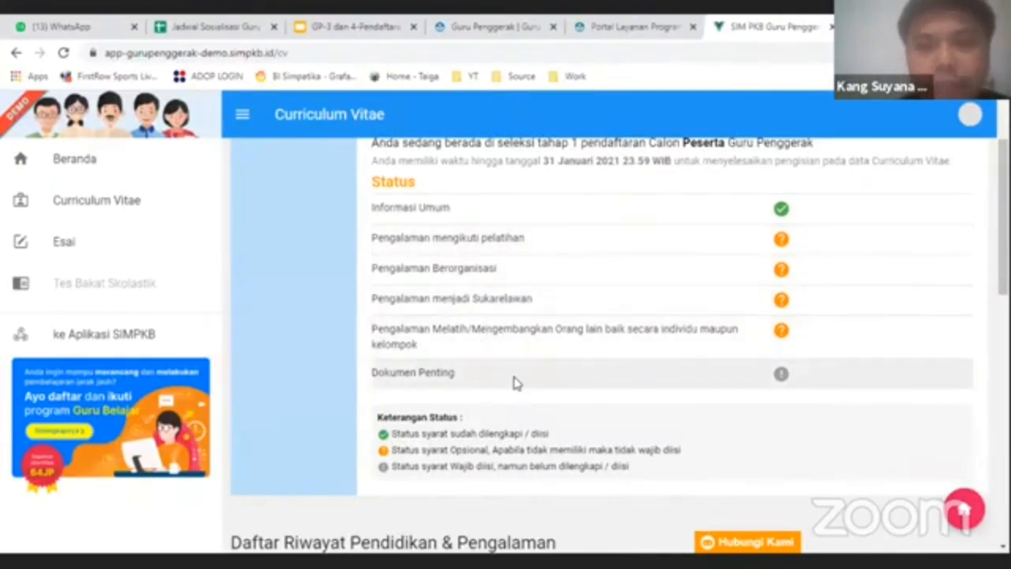
- Collapse Informasi Umum and expand the empty Pengalaman mengikuti pelatihan section
scroll(509, 380, "down", 10)
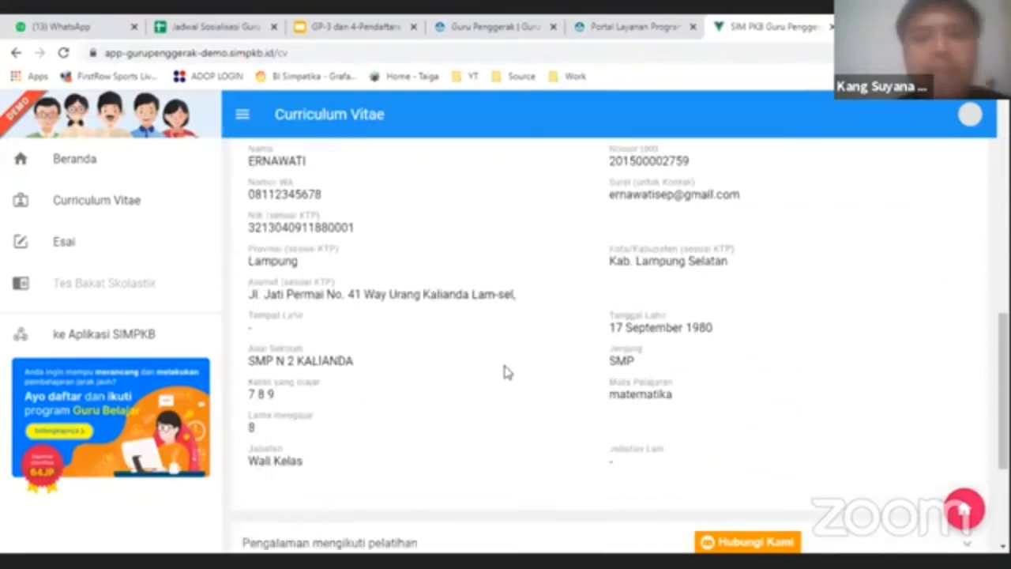
scroll(817, 287, "up", 5)
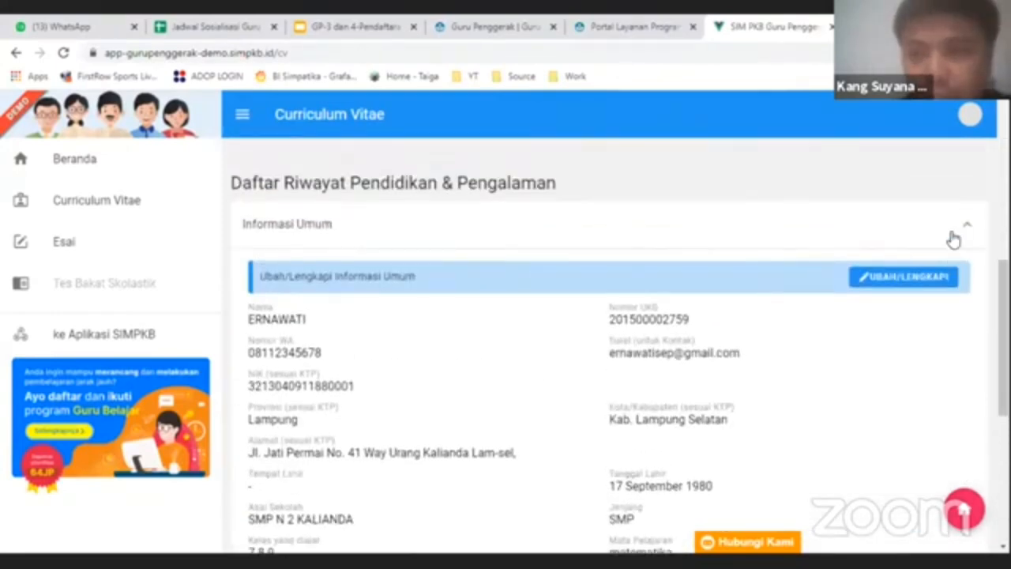
left_click(953, 235)
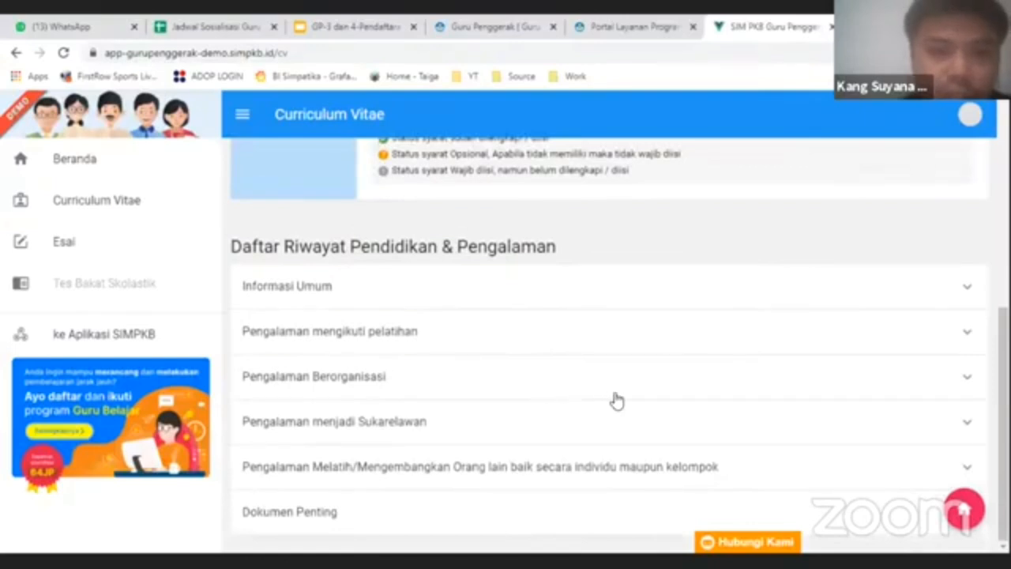
left_click(858, 335)
scroll(620, 332, "down", 2)
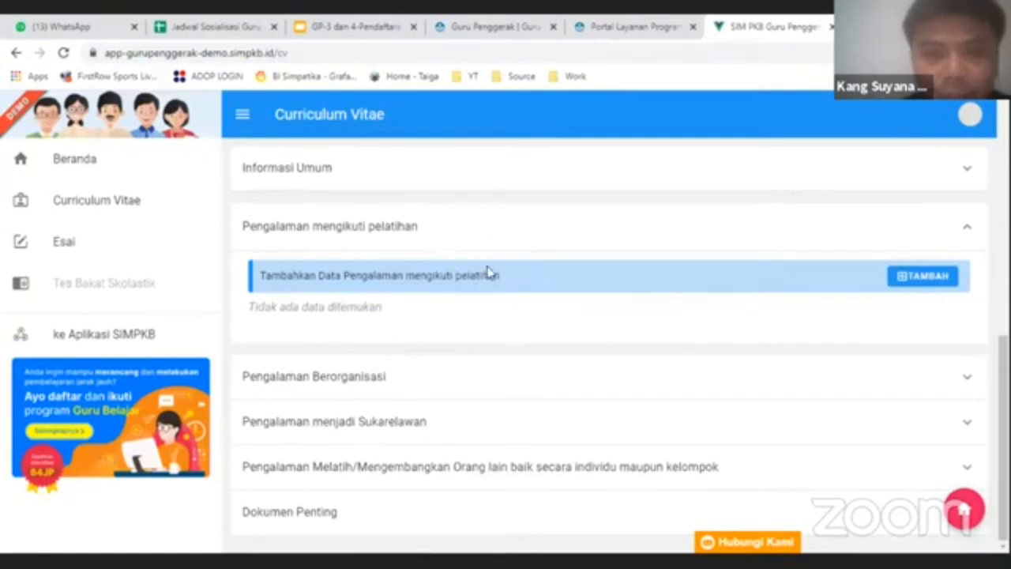
- Add a training entry named Pelatihan Guru Hebat, organised by Pemerintah Kabupaten/Kota
left_click(918, 276)
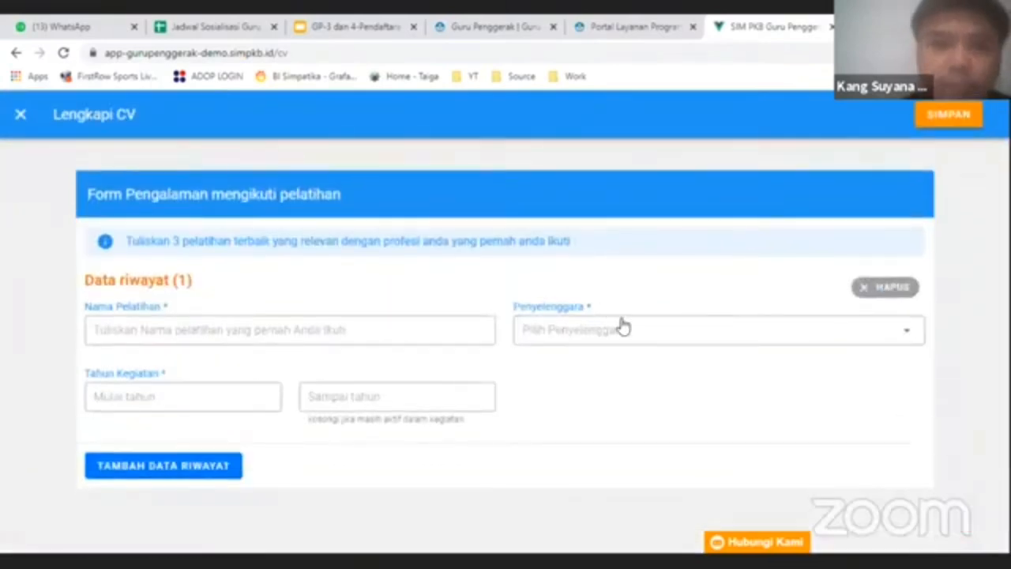
left_click(257, 328)
left_click(194, 361)
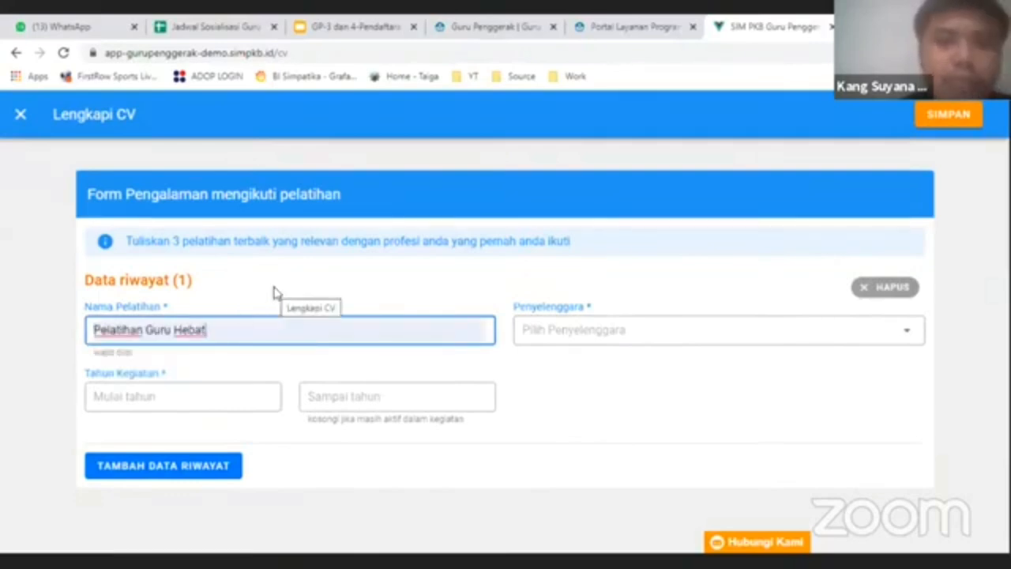
left_click(557, 341)
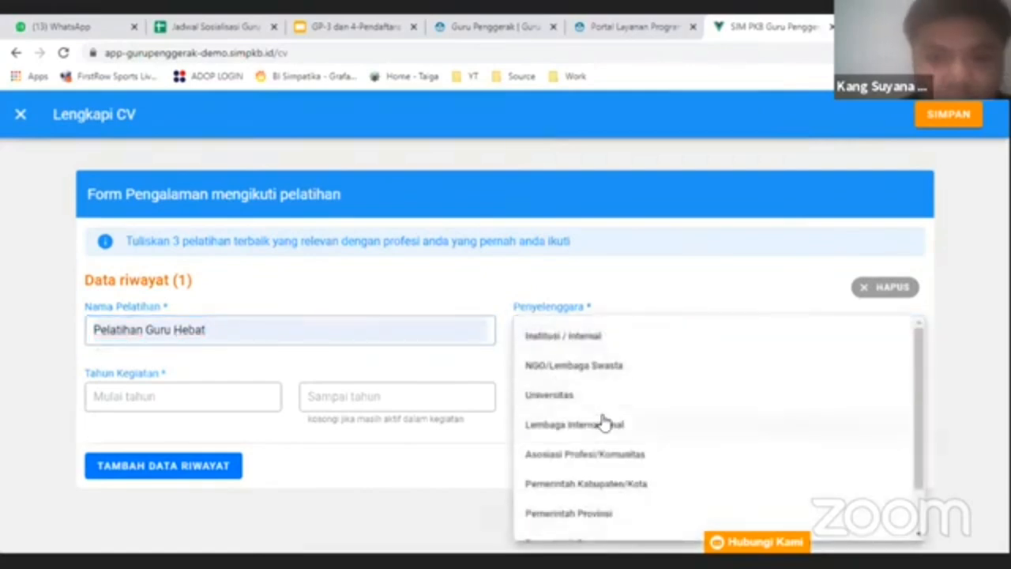
scroll(601, 421, "down", 1)
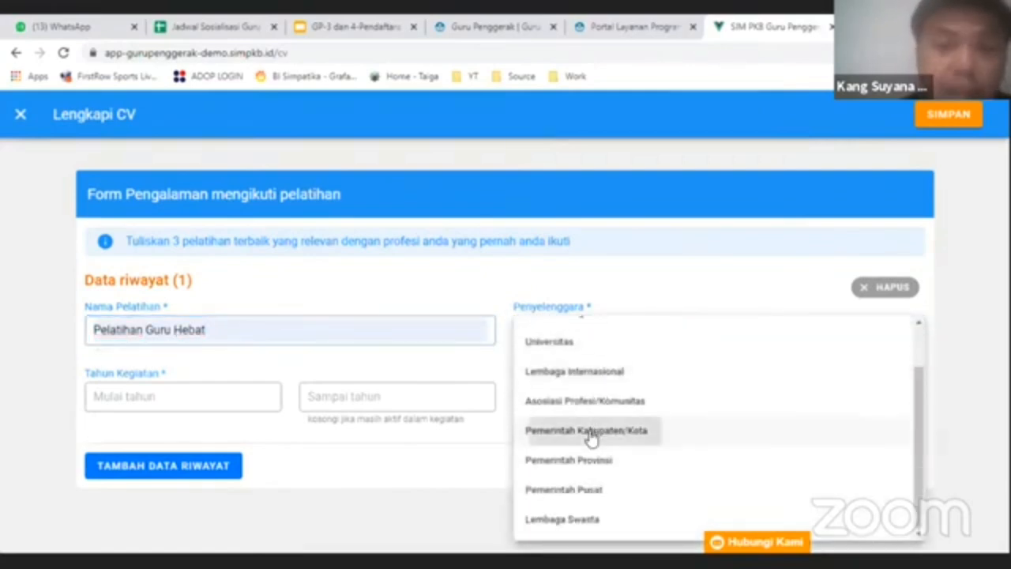
left_click(588, 433)
- Set the training's start and end years both to 2017
left_click(234, 396)
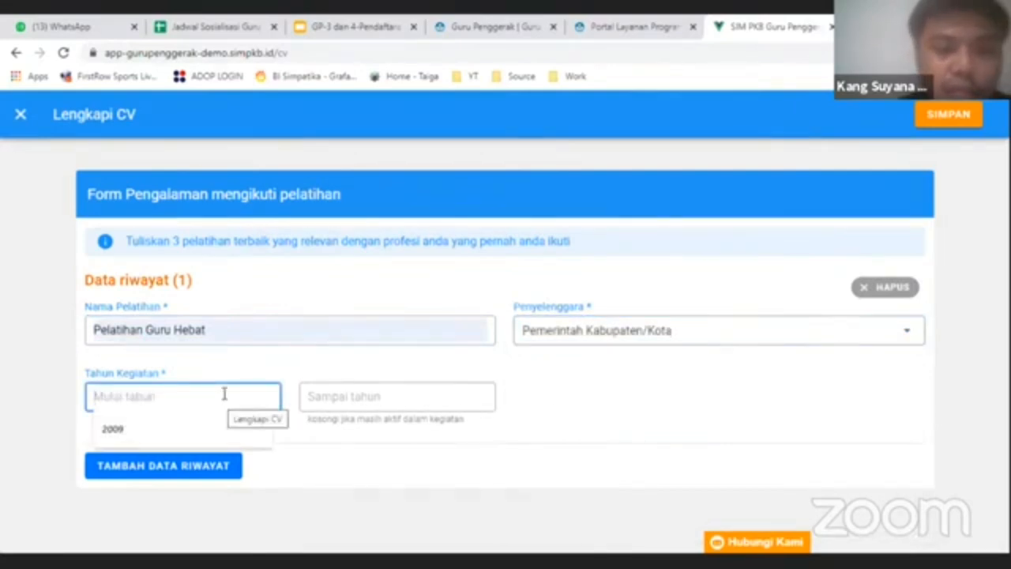
type("1017")
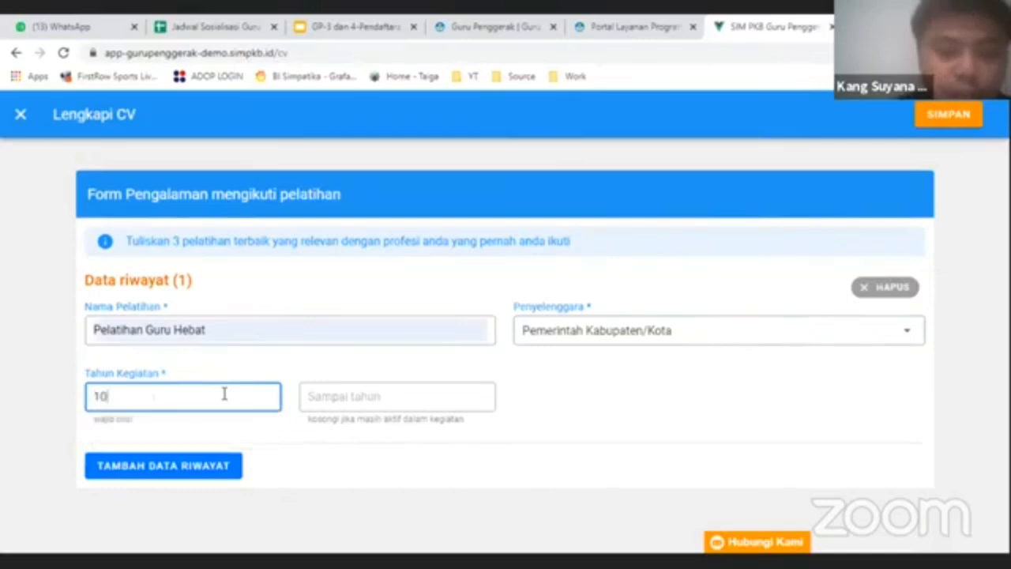
key("BackSpace")
key("BackSpace")
key("BackSpace")
key("BackSpace")
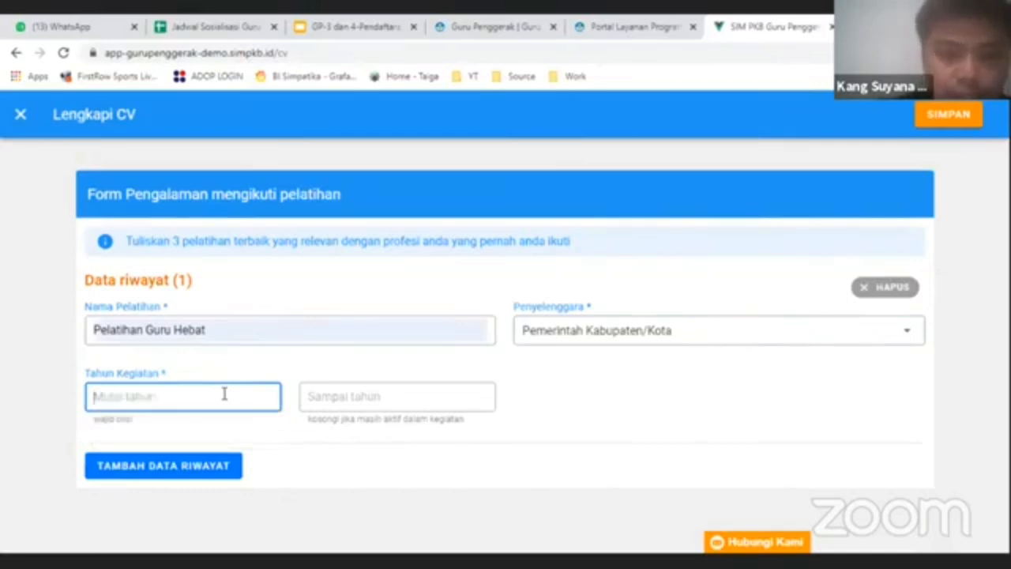
type("2017")
left_click(340, 397)
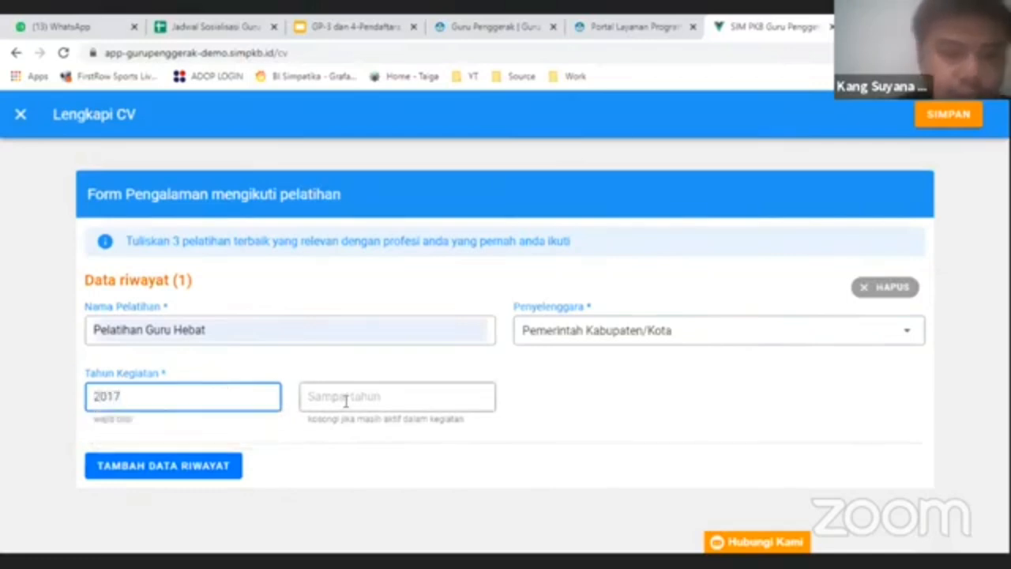
type("2017")
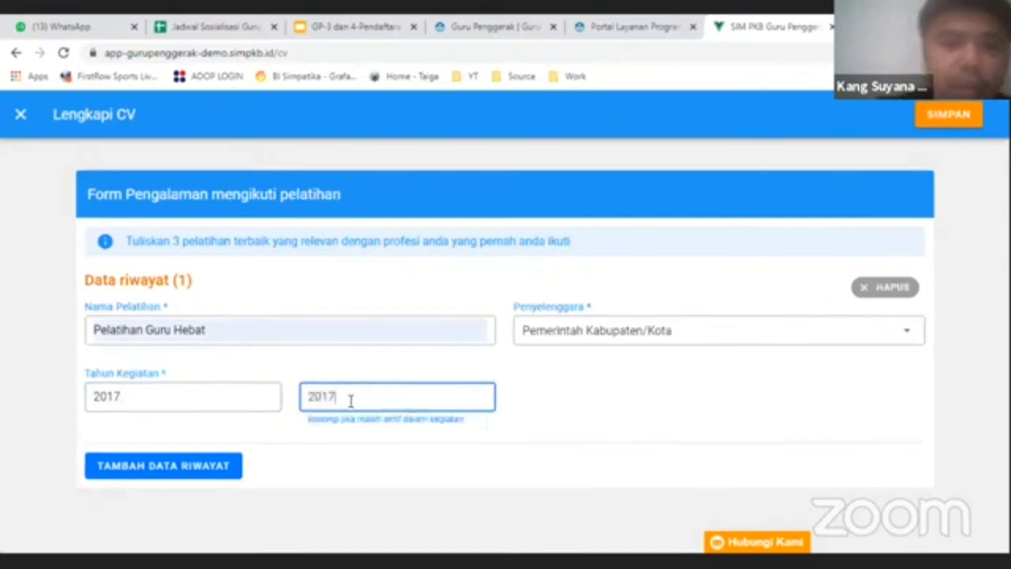
left_click(555, 407)
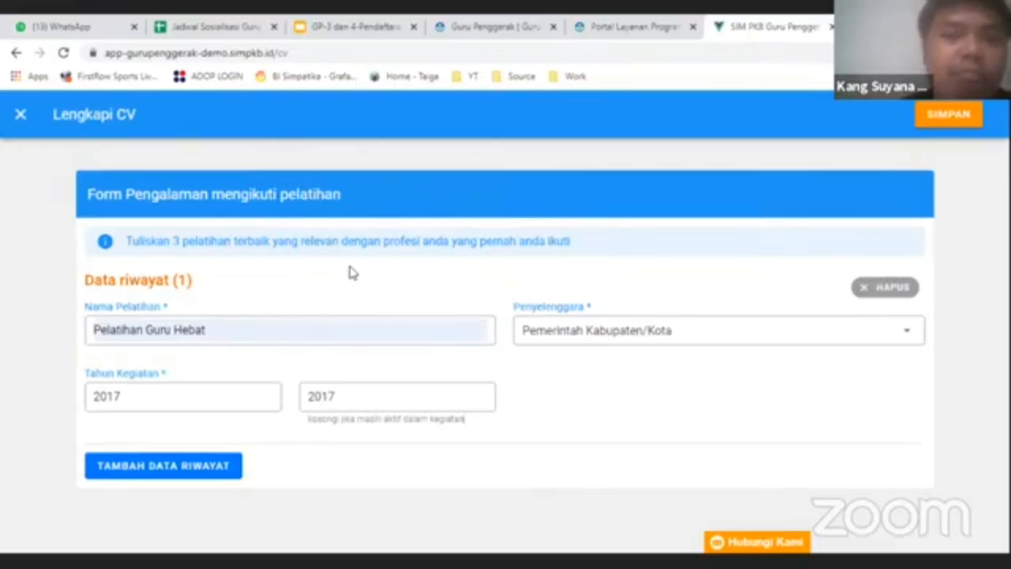
- Save the Pelatihan Guru Hebat training experience entry
left_click(919, 124)
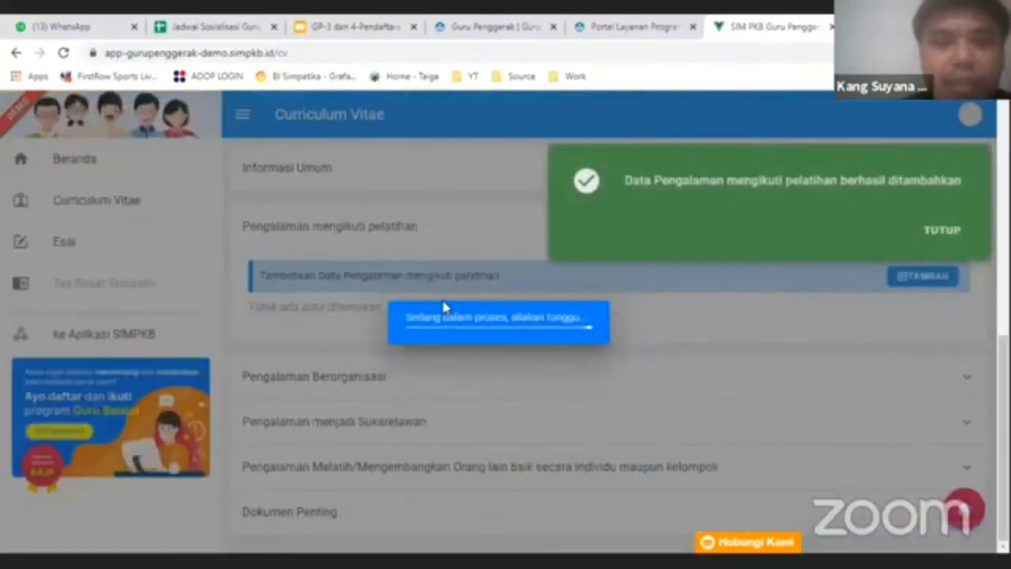
scroll(459, 410, "up", 1)
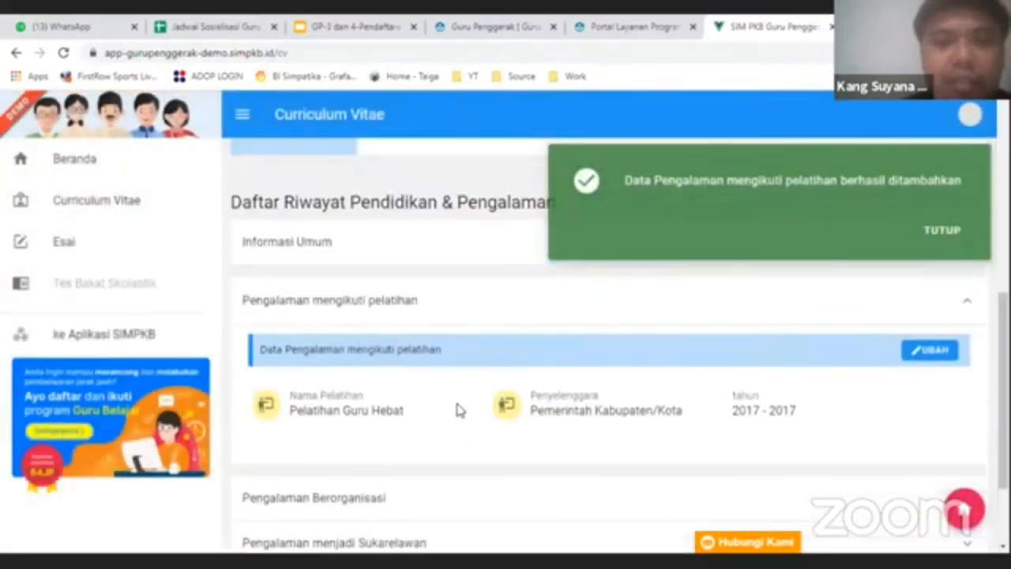
scroll(460, 410, "up", 5)
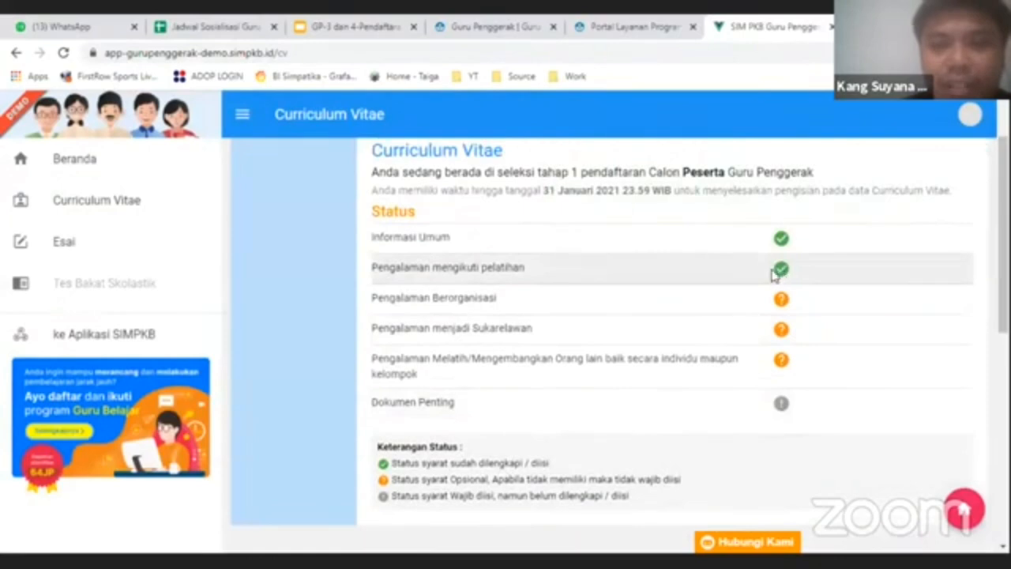
scroll(555, 318, "down", 6)
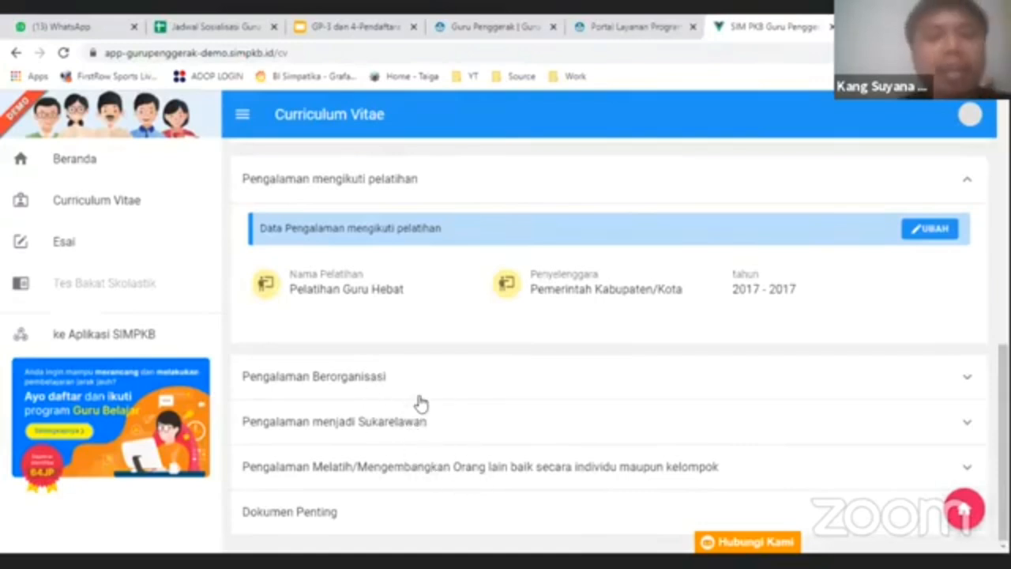
- Expand Pengalaman Berorganisasi and reopen the training section to review the saved entry
left_click(461, 388)
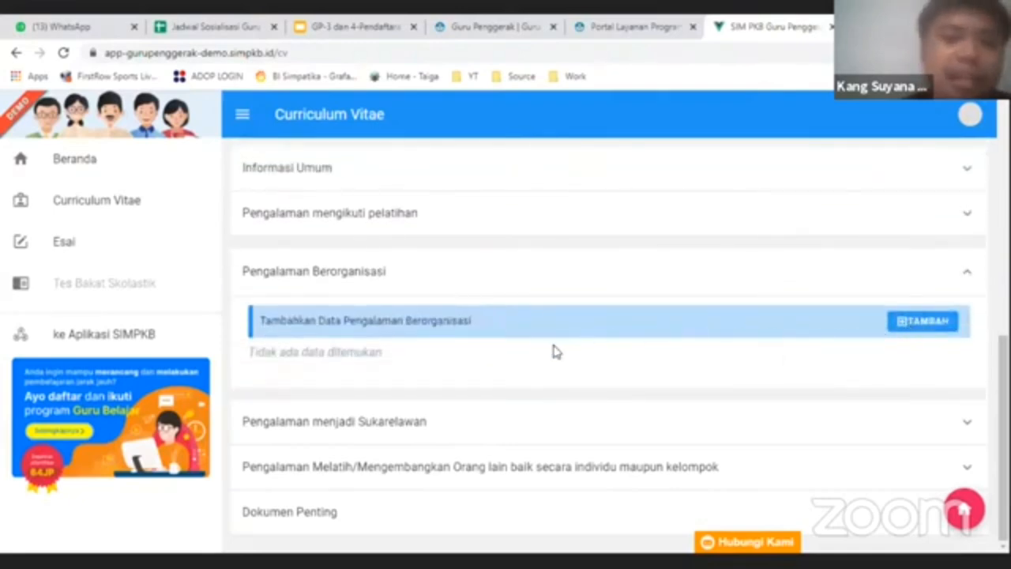
left_click(434, 216)
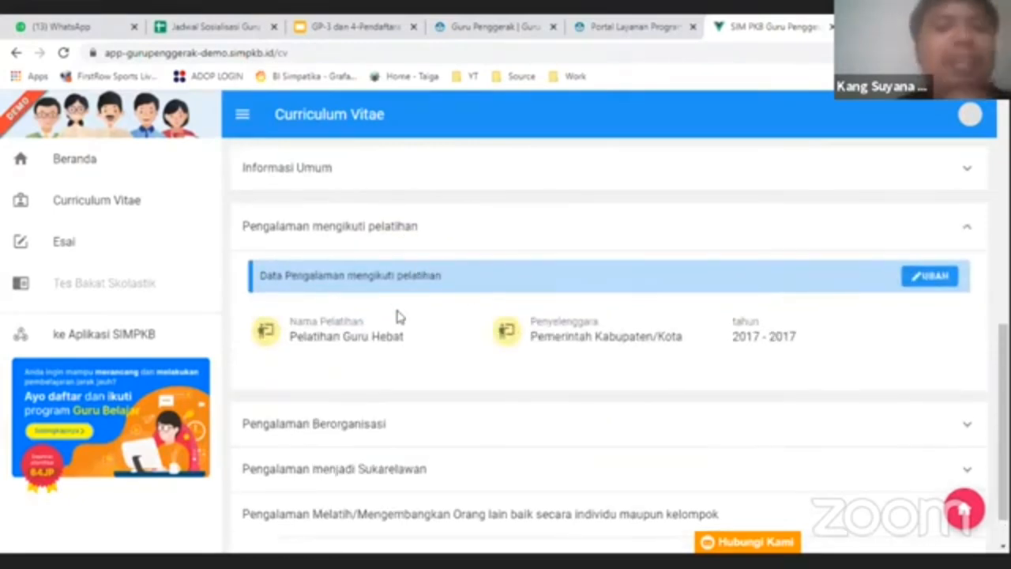
scroll(402, 336, "down", 1)
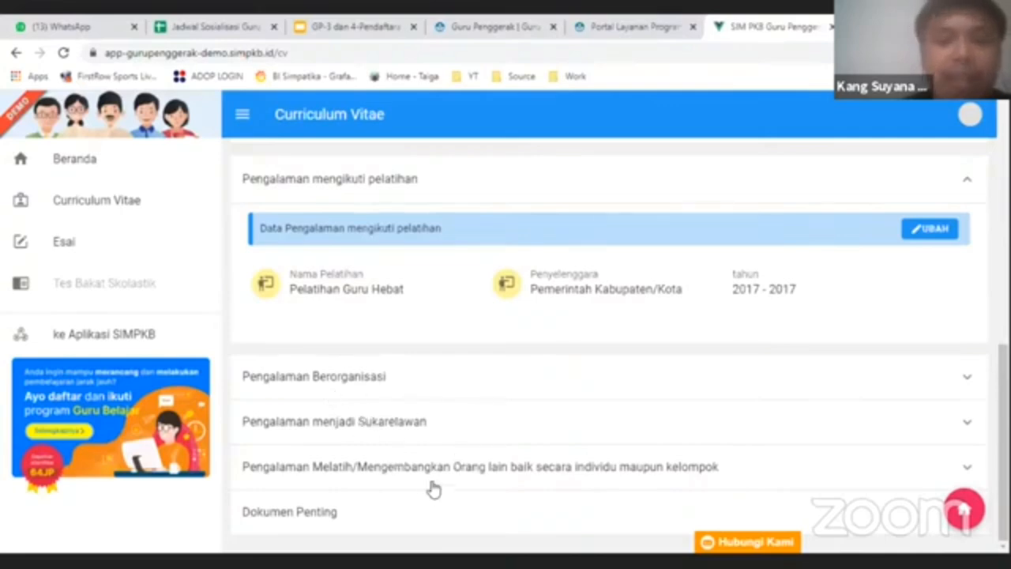
left_click(418, 509)
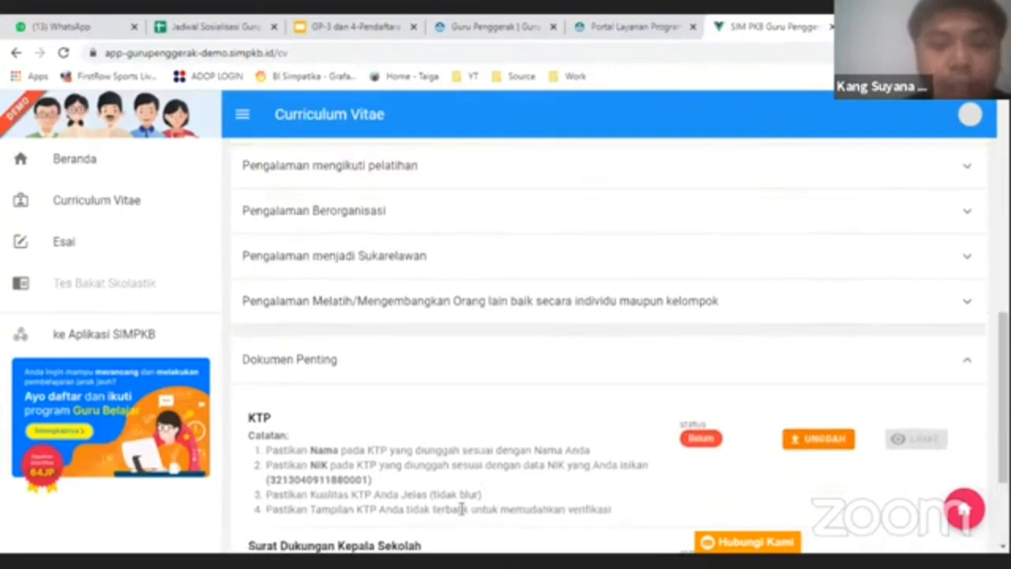
scroll(517, 363, "down", 2)
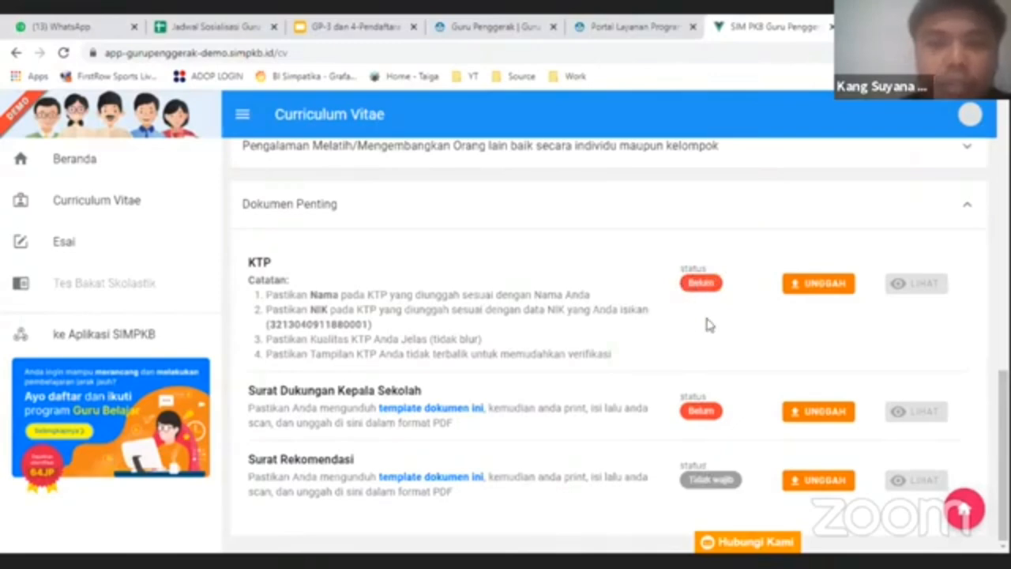
left_click_drag(688, 480, 738, 479)
left_click(688, 489)
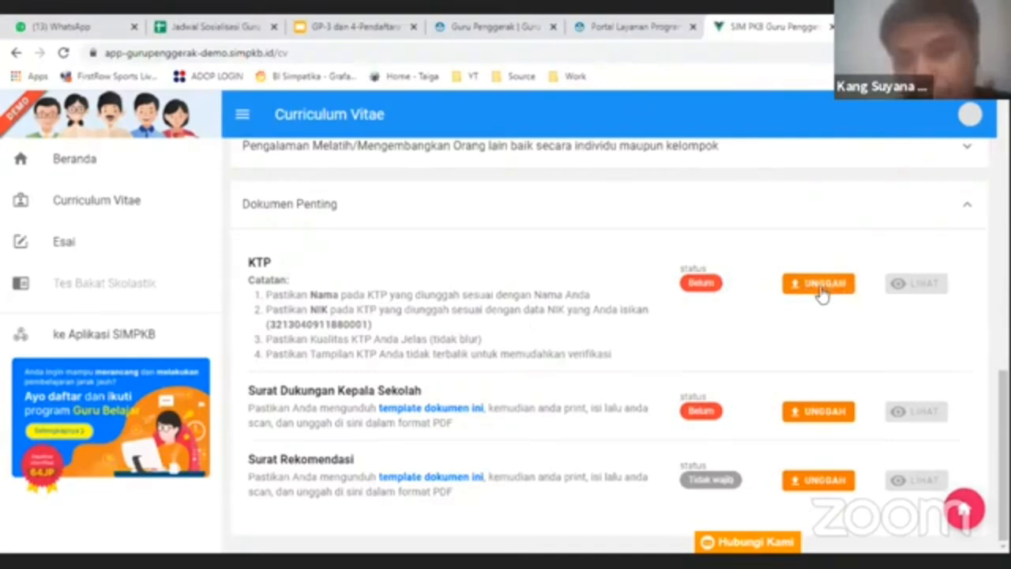
- Open the Unggah Berkas Ktp upload form from the KTP row
left_click(785, 285)
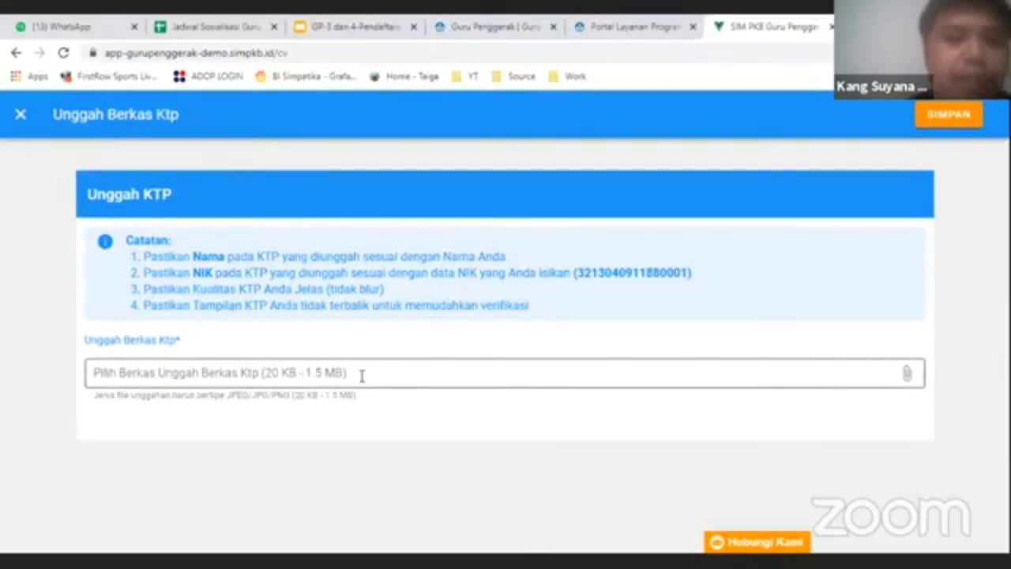
- Attach KTP.jpg as the KTP document and save it
left_click(323, 376)
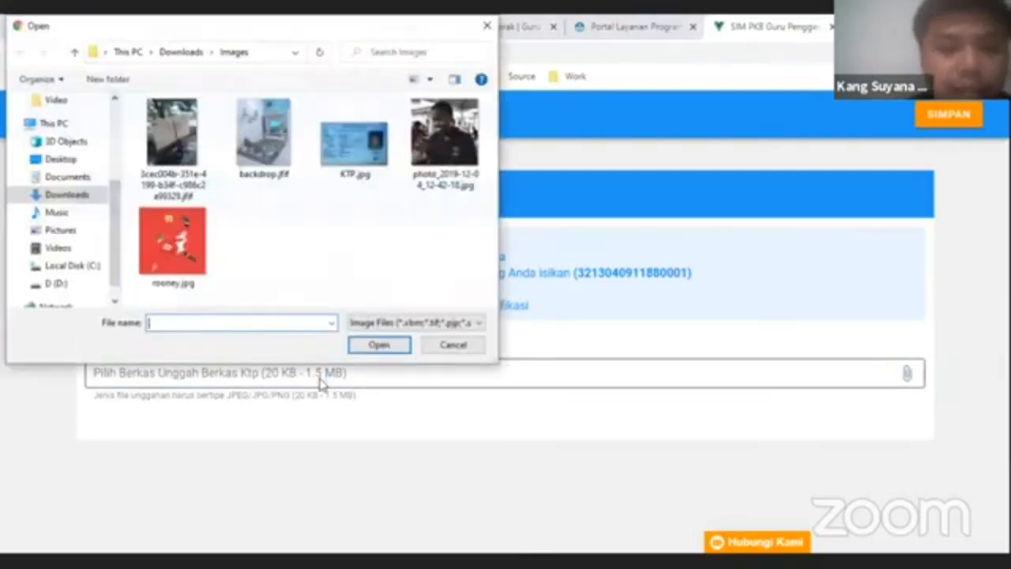
left_click(350, 172)
double_click(351, 171)
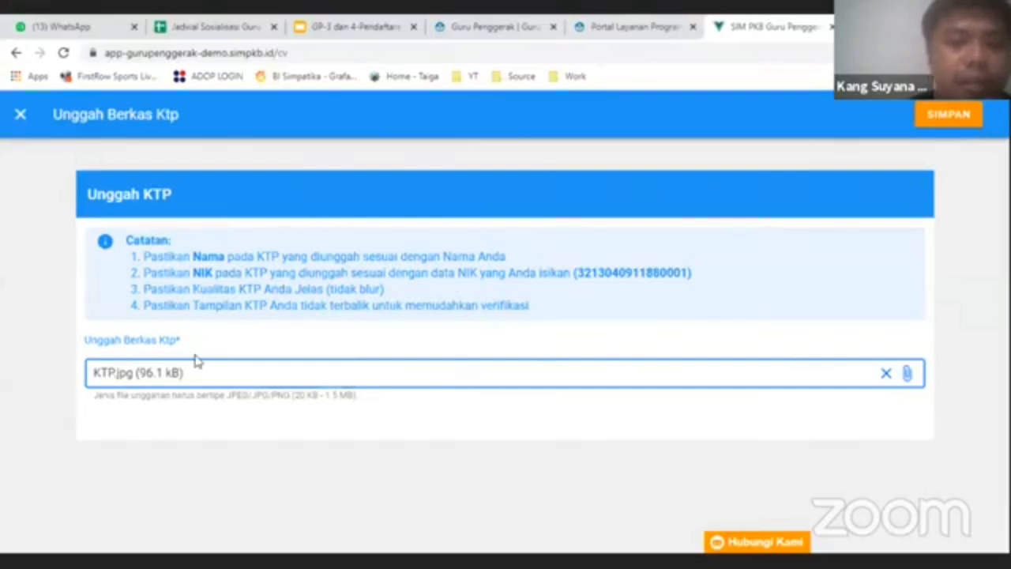
left_click(948, 116)
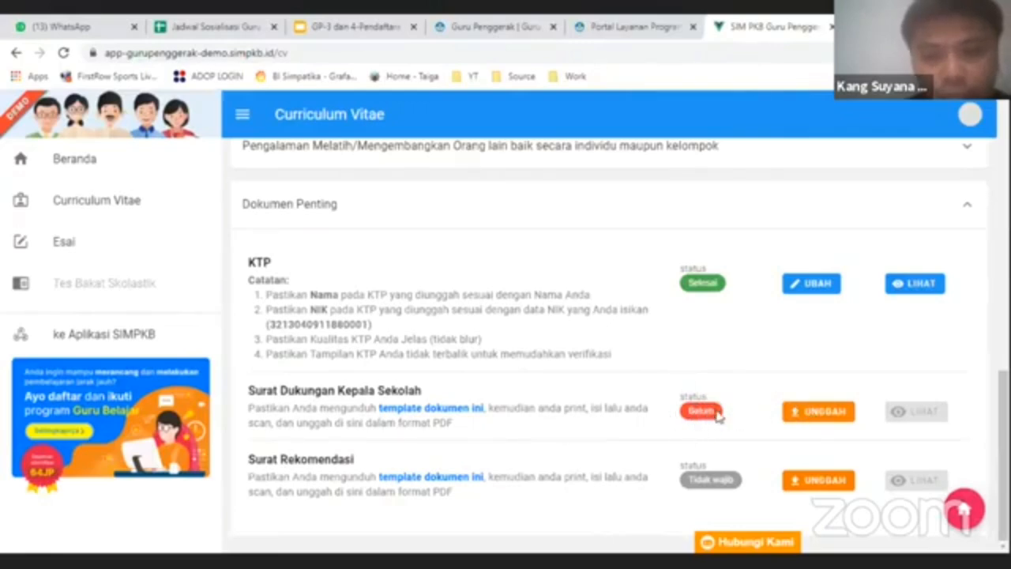
- Open the upload form for the Surat Dukungan Kepala Sekolah document in Dokumen Penting
scroll(625, 363, "up", 10)
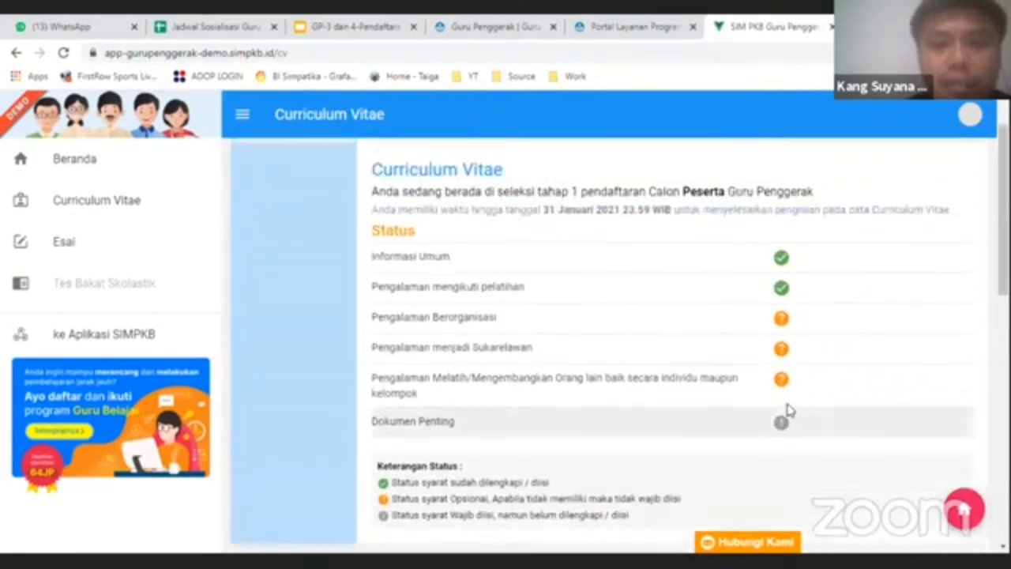
scroll(787, 409, "down", 2)
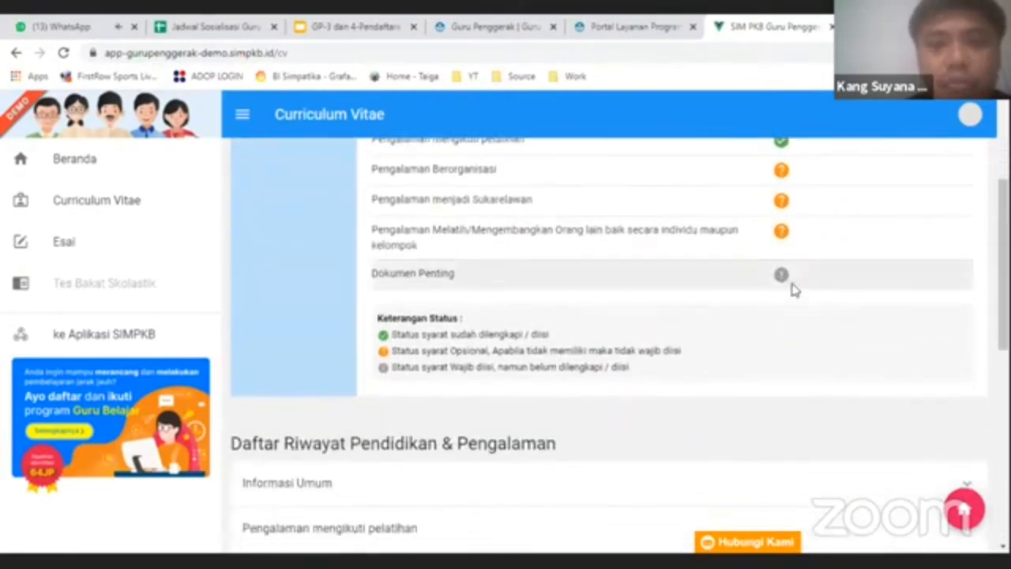
scroll(749, 336, "down", 6)
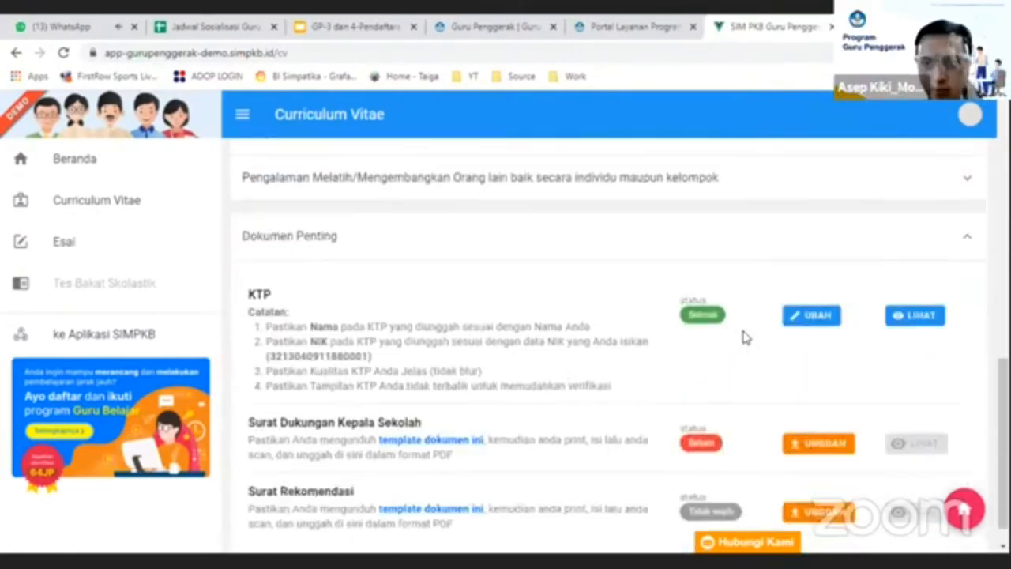
scroll(742, 337, "down", 2)
left_click(798, 411)
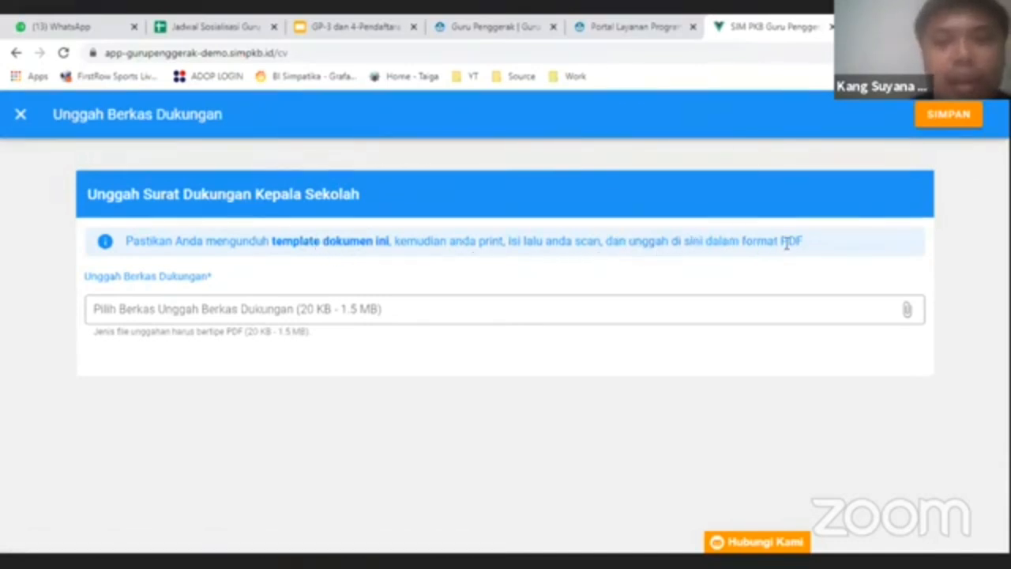
- Open the file picker from the 'Pilih Berkas Unggah Berkas Dukungan' field
left_click(275, 312)
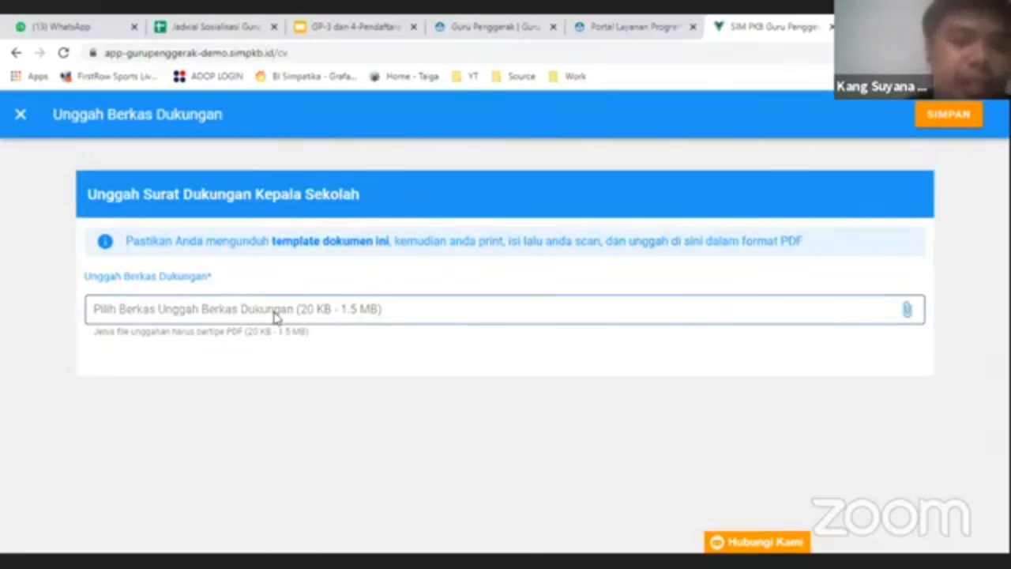
- Attach Surat_Dukungan.pdf from Downloads as the principal's support letter and save it
left_click(181, 52)
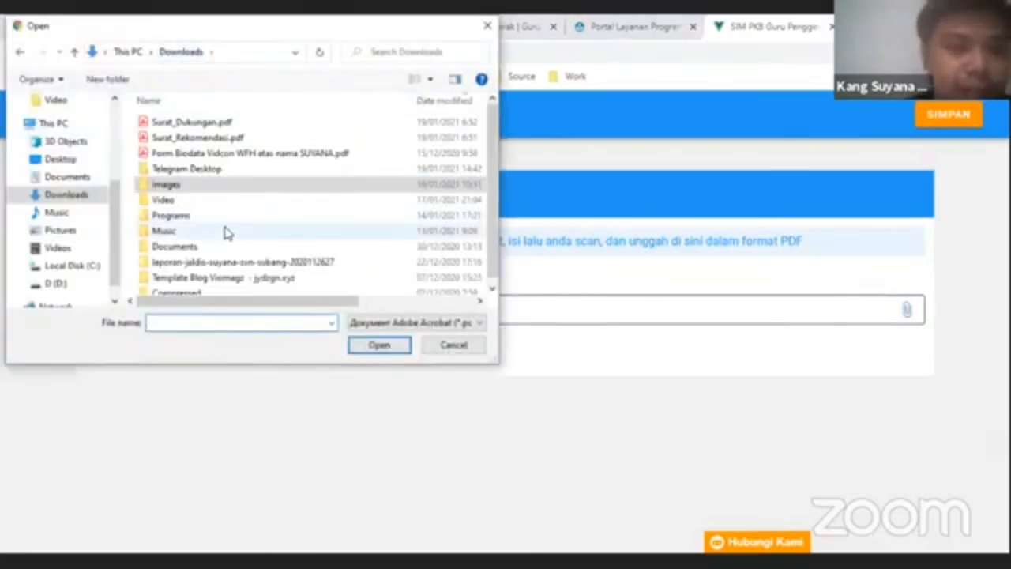
double_click(193, 124)
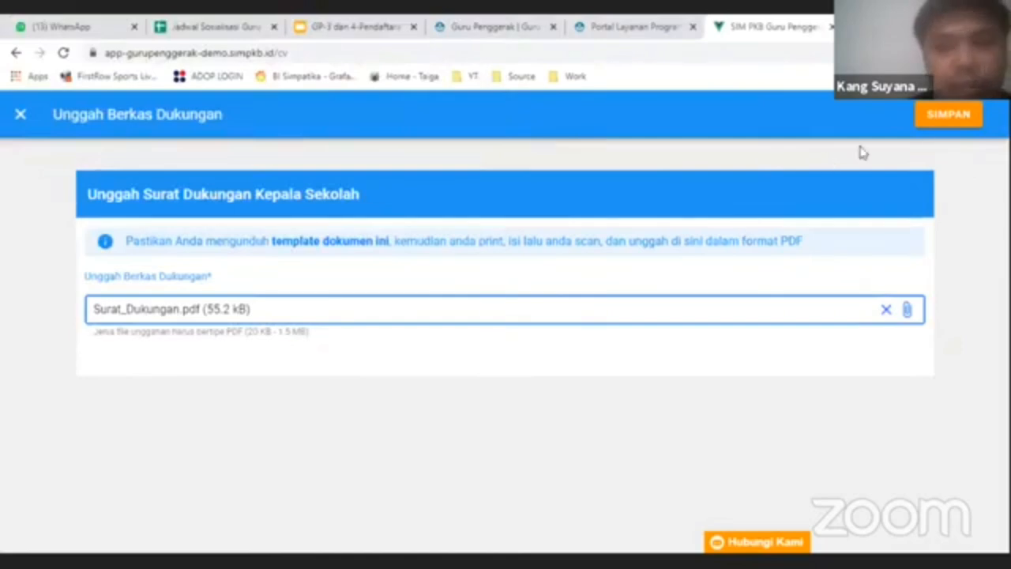
left_click(936, 120)
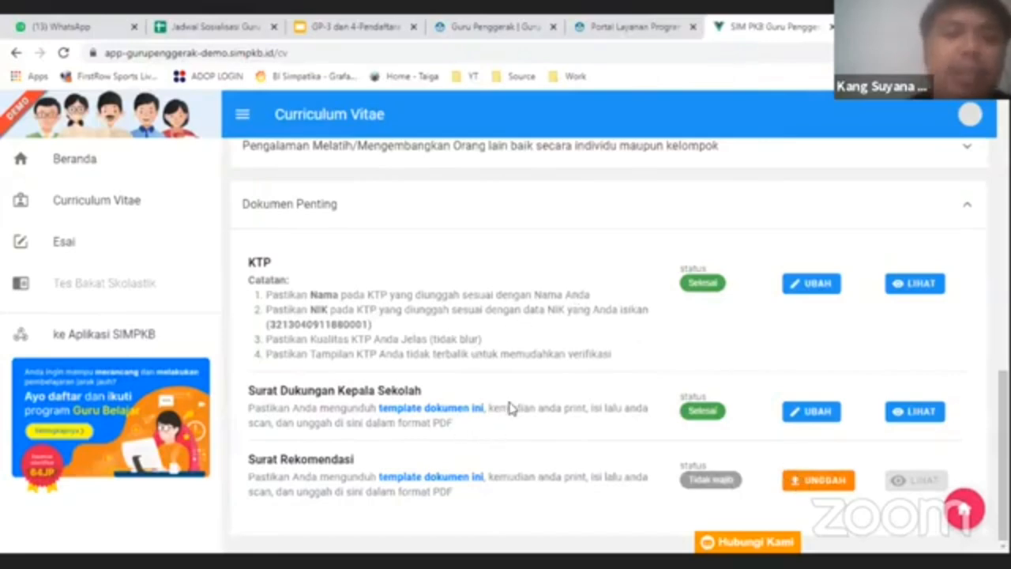
- Scroll up to the CV Status list and highlight it, showing Dokumen Penting now checked
scroll(965, 371, "up", 2)
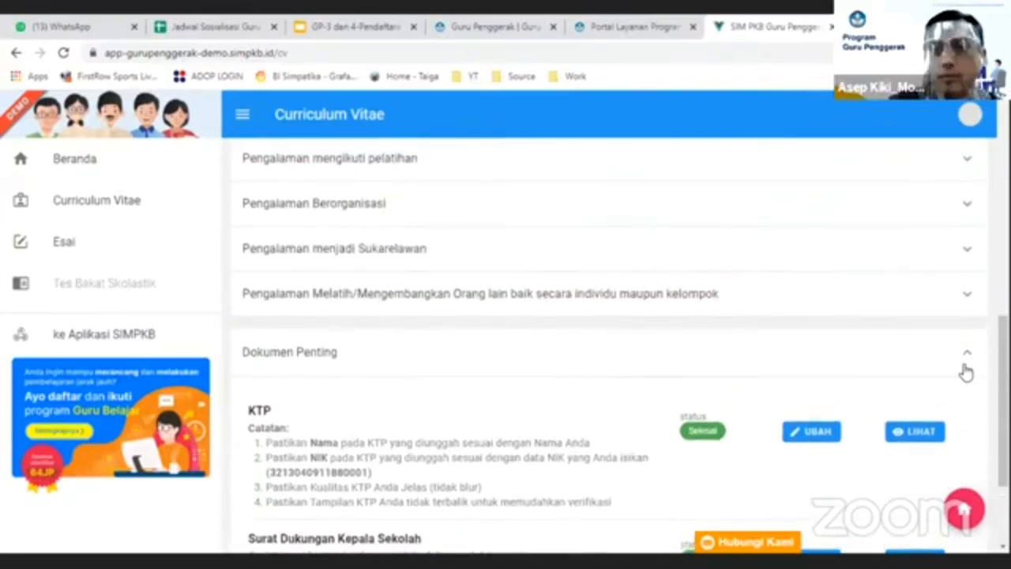
scroll(624, 367, "up", 5)
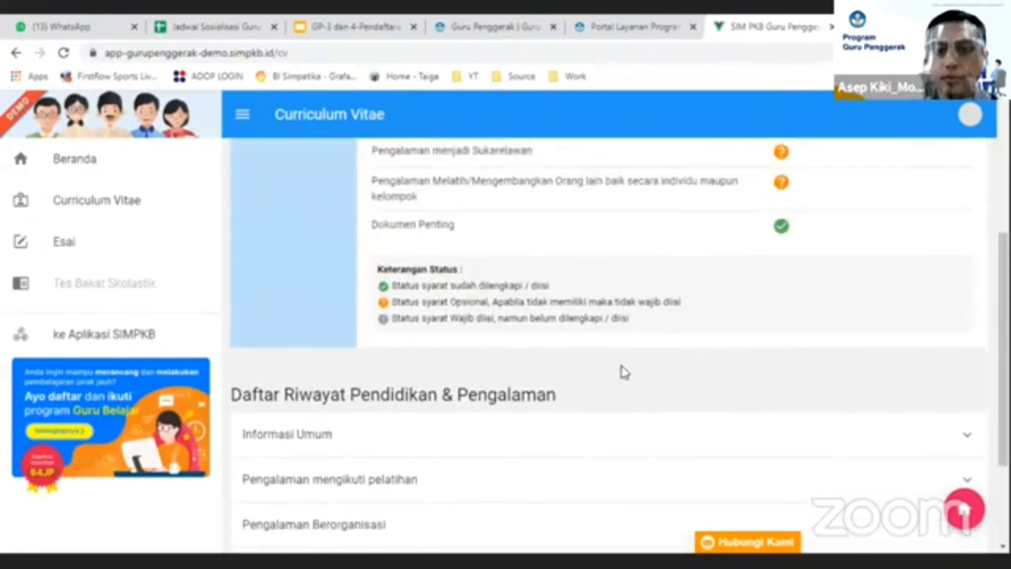
scroll(624, 368, "up", 1)
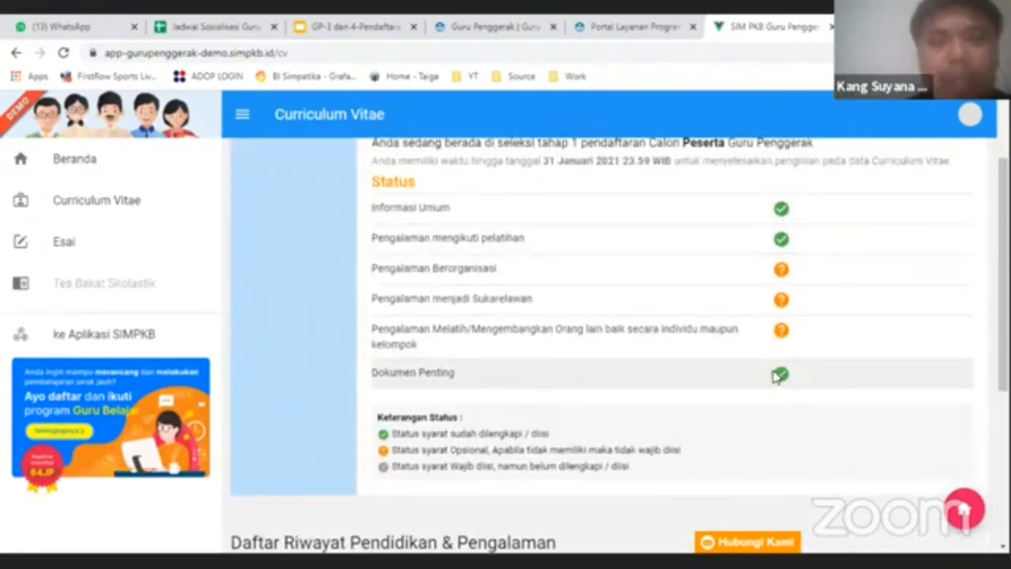
left_click_drag(452, 212, 366, 191)
left_click_drag(455, 375, 404, 386)
left_click(407, 386)
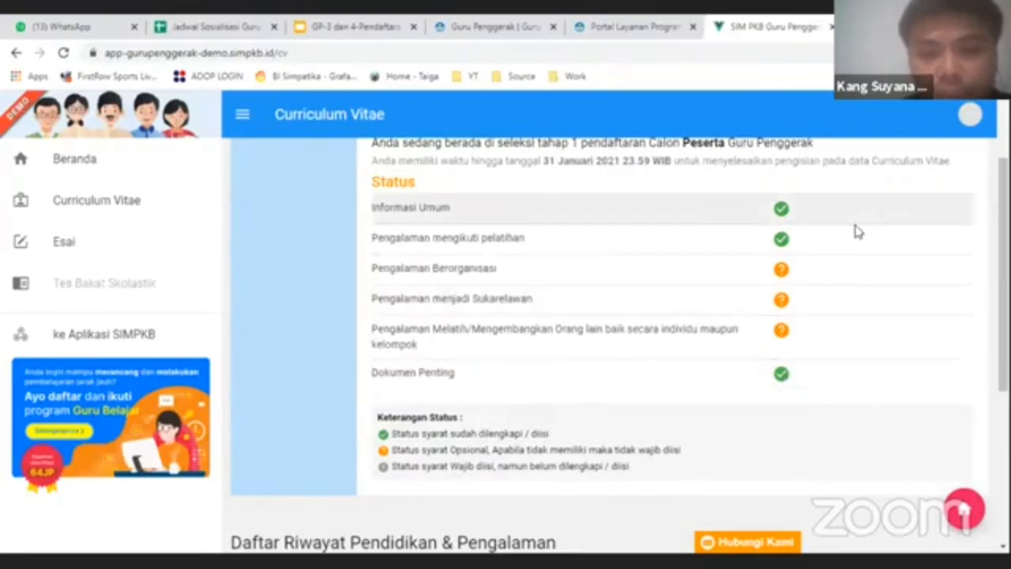
- From Beranda, open the orange Esai card (Langkah 2) to show the essay instructions
left_click(80, 169)
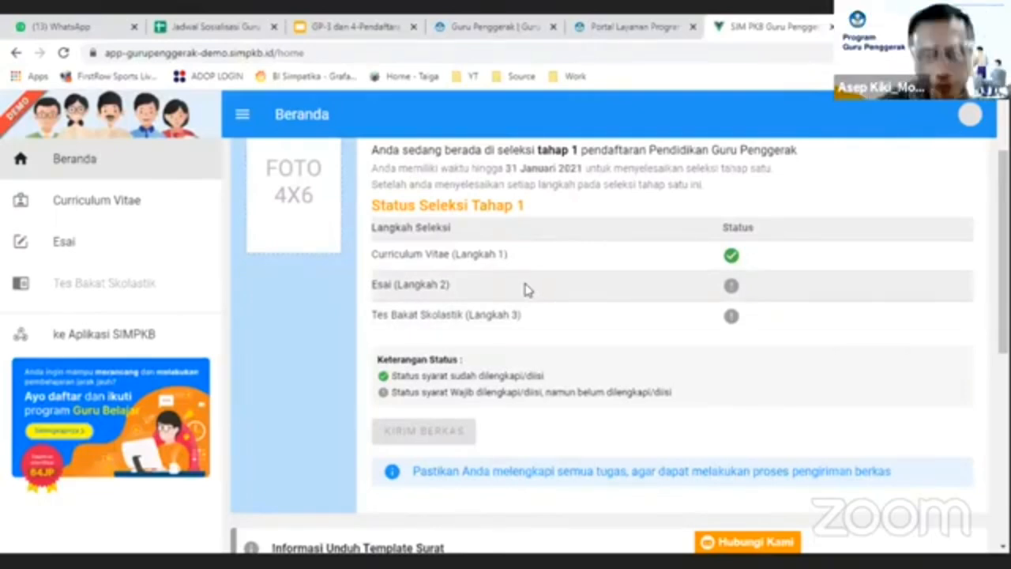
scroll(568, 300, "down", 5)
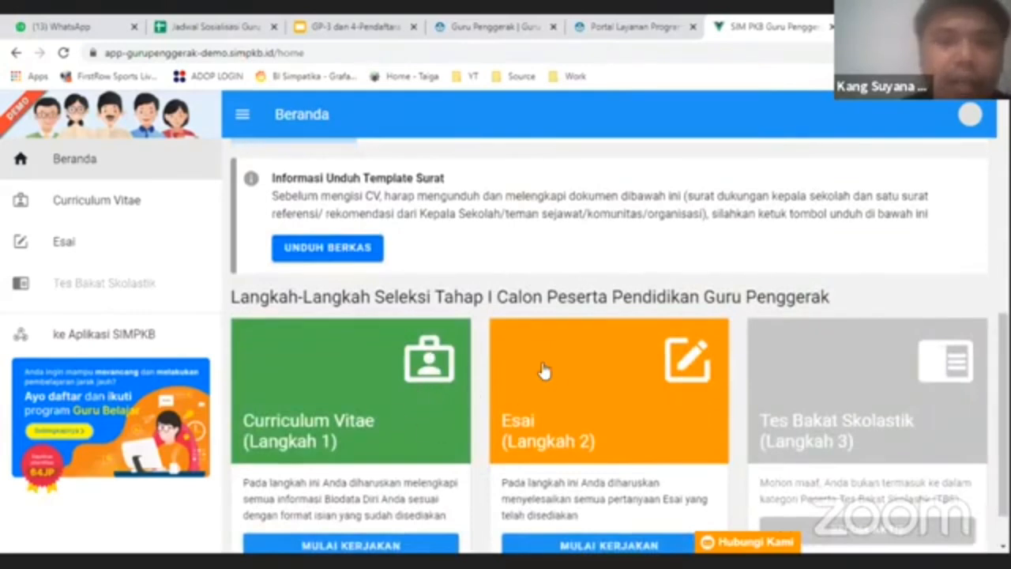
scroll(544, 365, "down", 1)
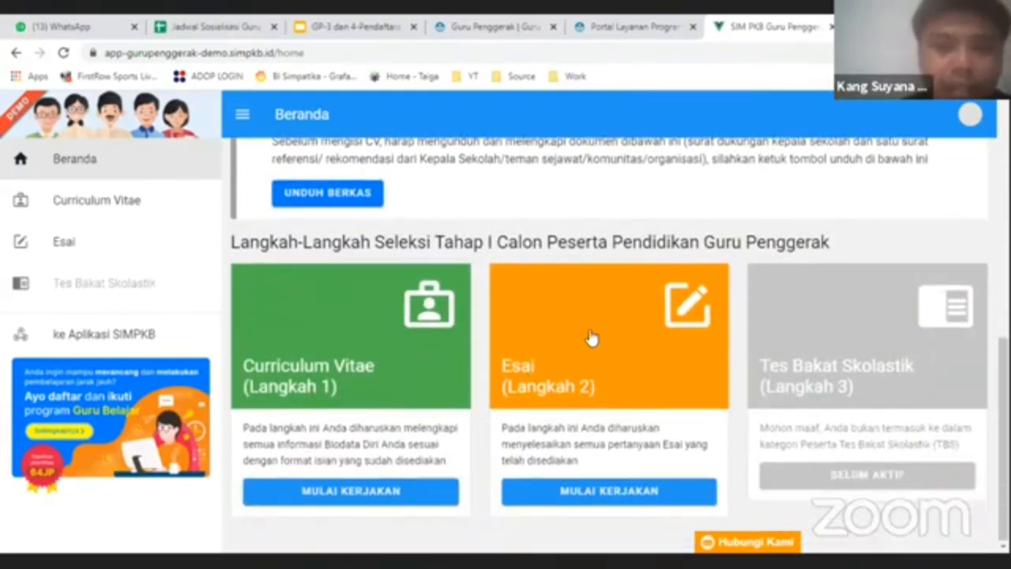
left_click(591, 338)
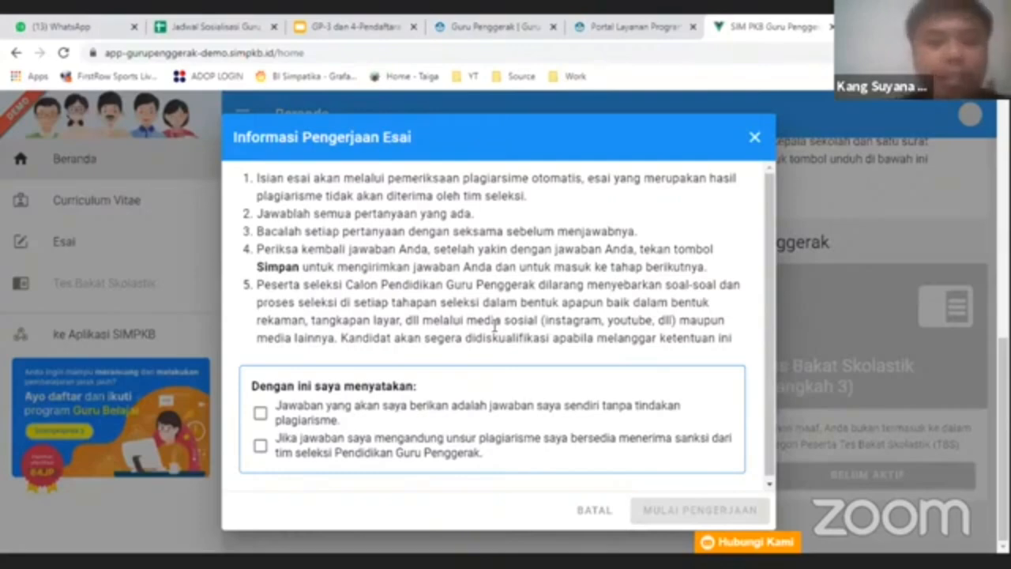
- Tick both anti-plagiarism declarations and start the essay with MULAI PENGERJAAN
left_click(261, 414)
left_click(262, 445)
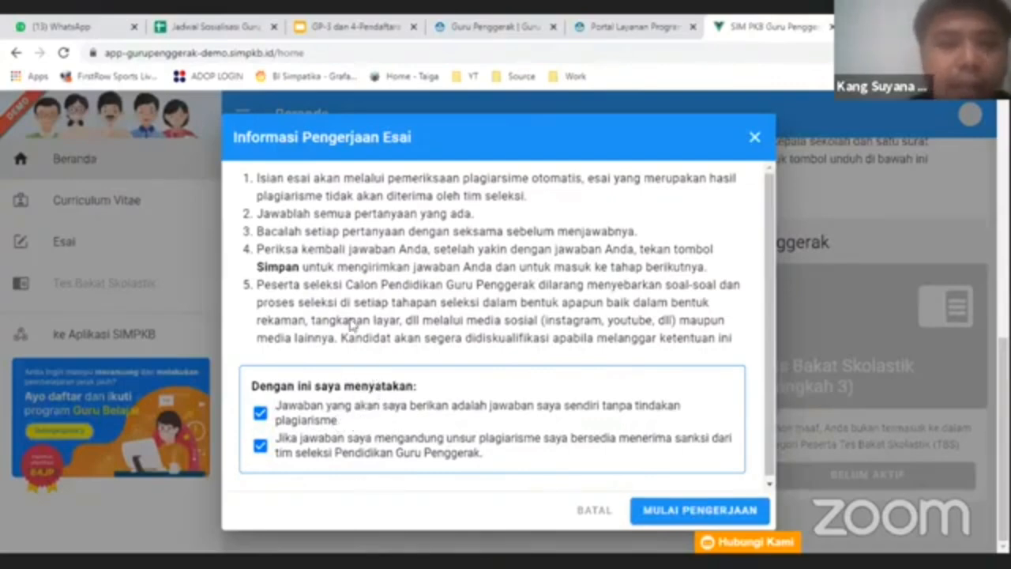
- Start the essay with MULAI PENGERJAAN
left_click(672, 509)
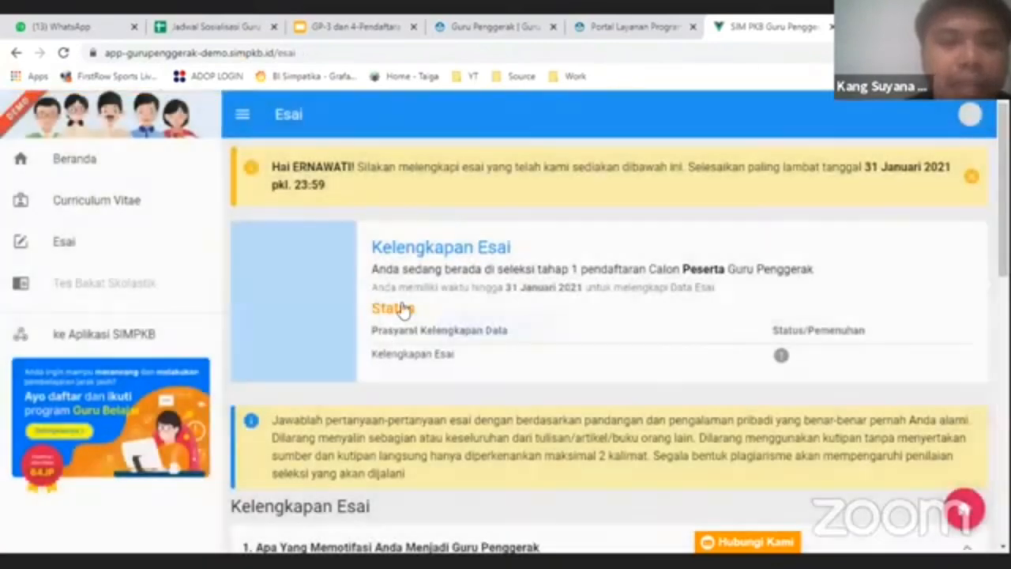
scroll(401, 322, "down", 3)
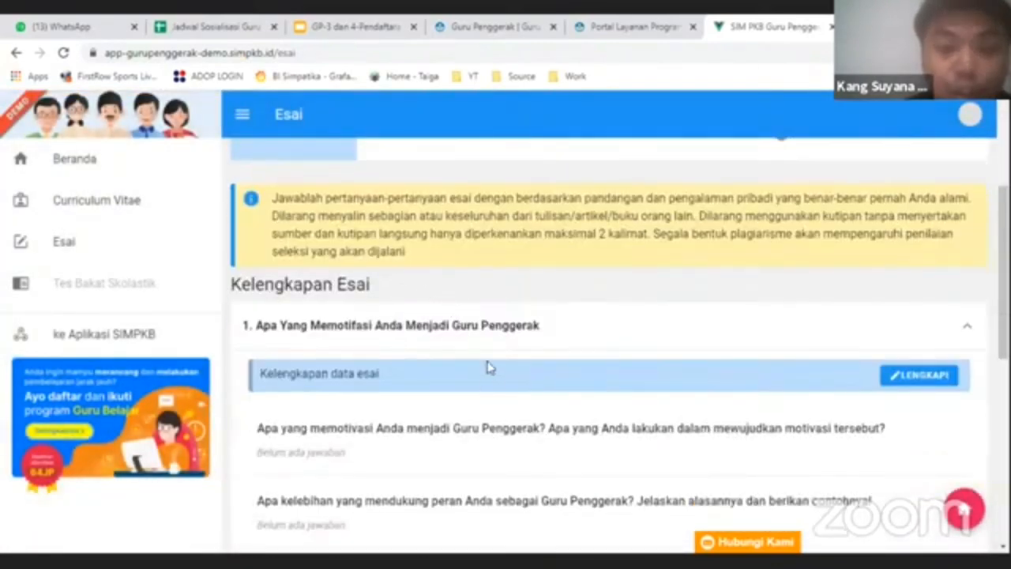
scroll(479, 343, "down", 4)
scroll(442, 343, "down", 3)
scroll(419, 357, "up", 5)
scroll(327, 297, "up", 2)
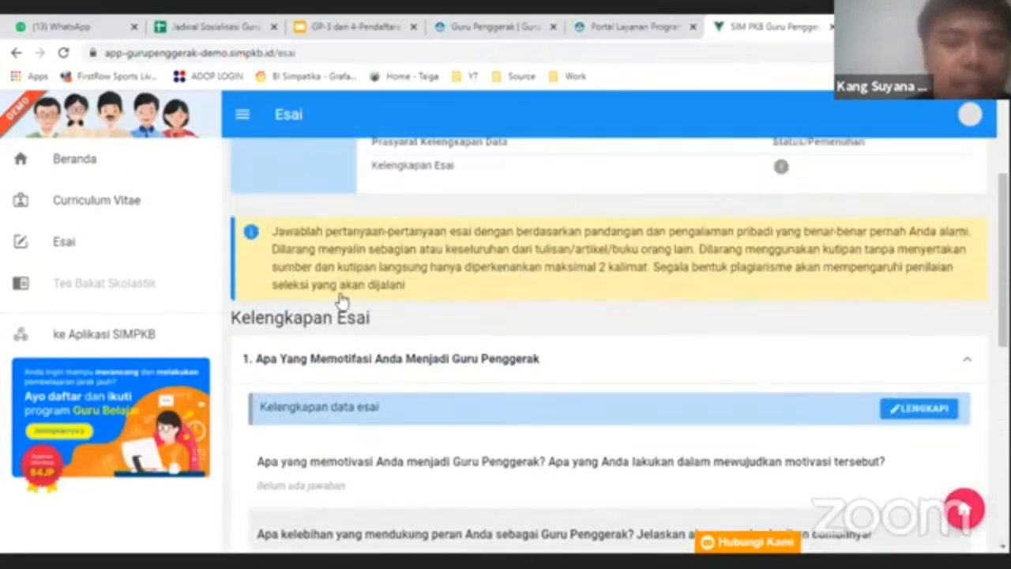
scroll(308, 289, "down", 1)
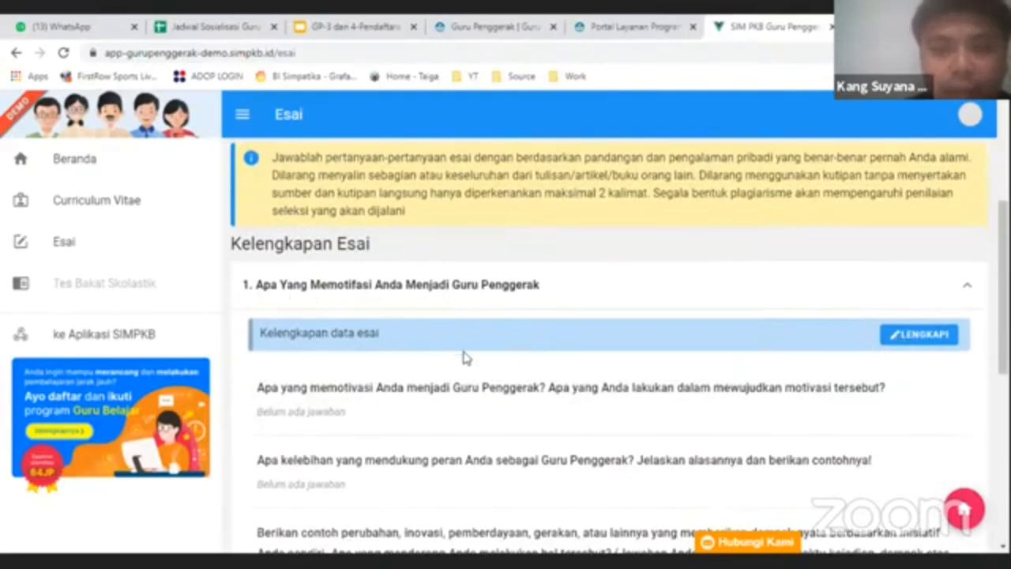
scroll(500, 355, "down", 5)
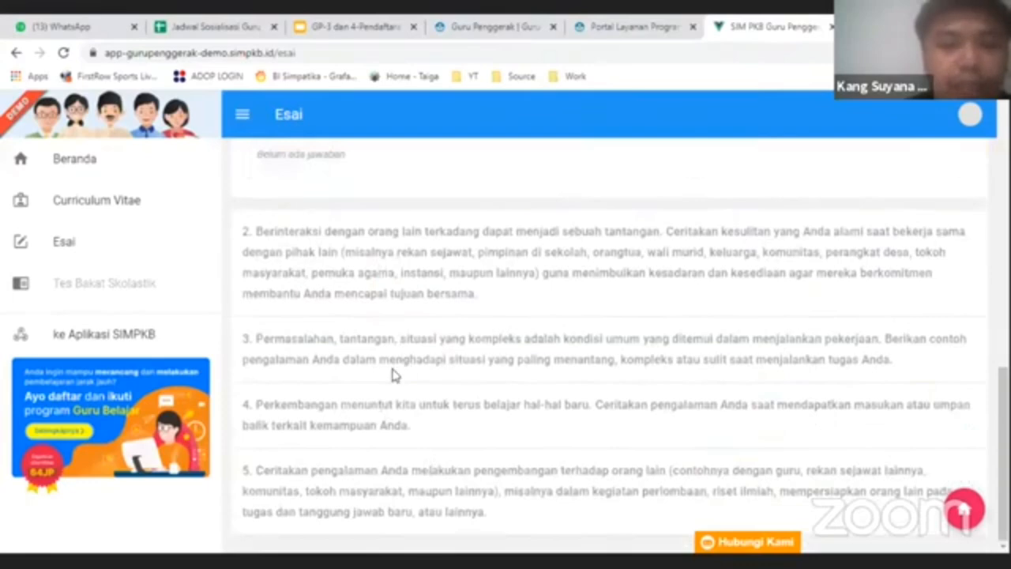
scroll(363, 381, "up", 1)
scroll(363, 381, "up", 4)
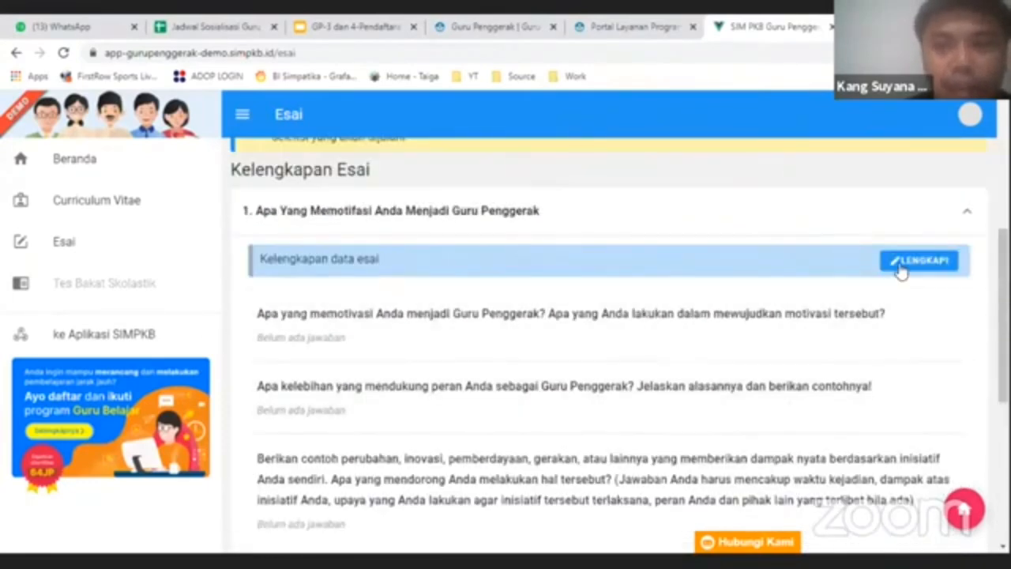
left_click(919, 261)
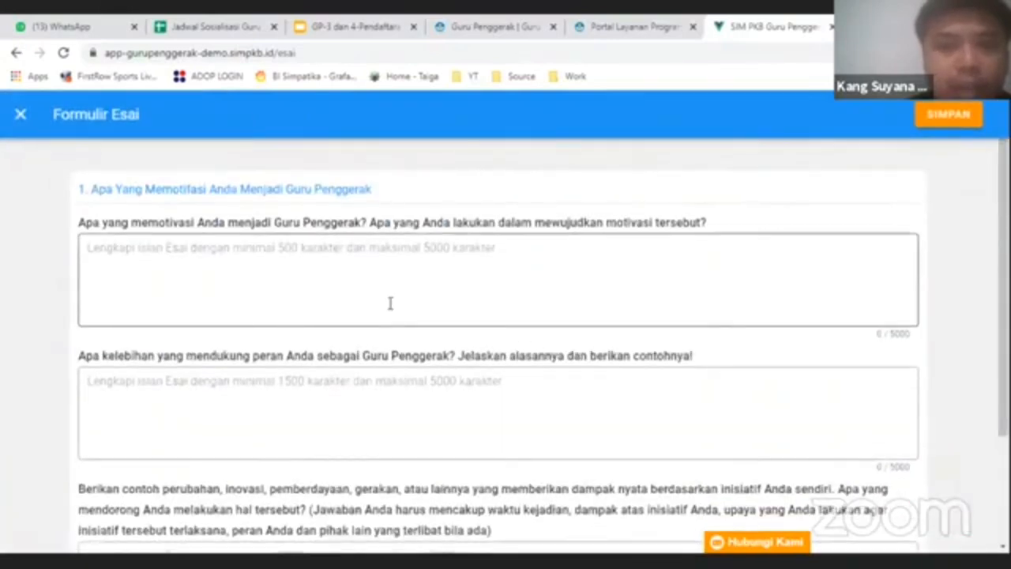
left_click(283, 249)
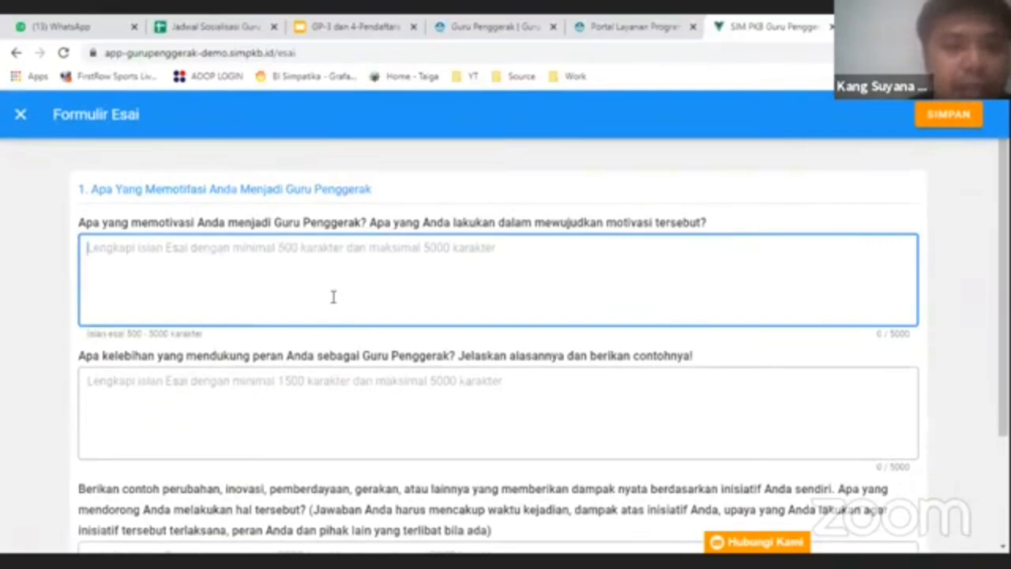
scroll(333, 296, "down", 2)
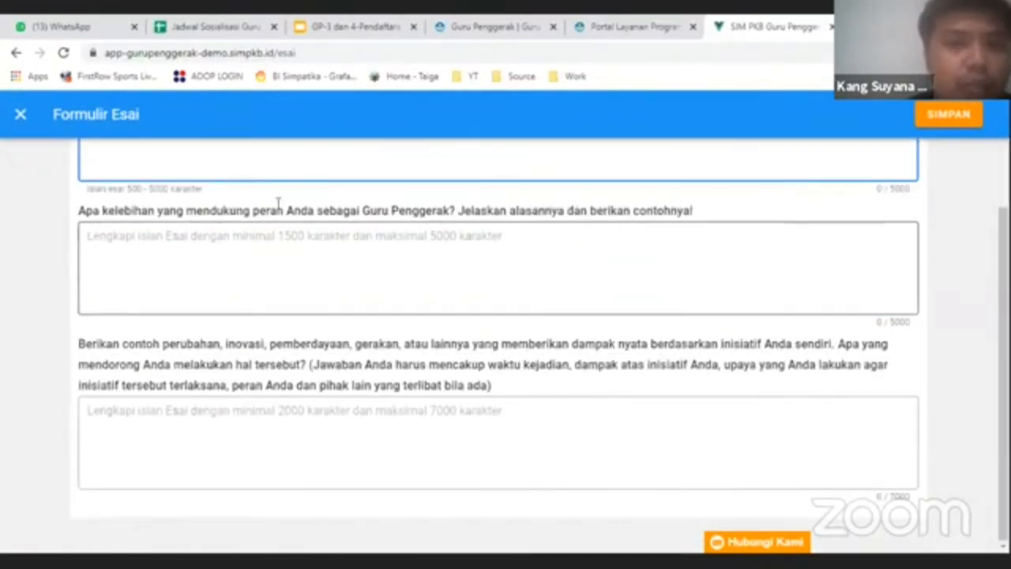
left_click(21, 114)
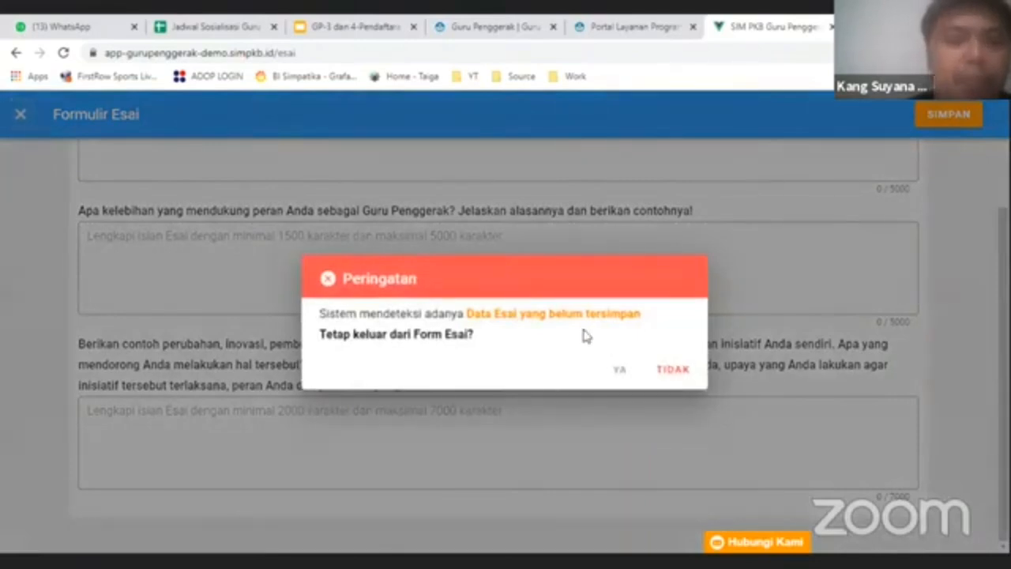
left_click(620, 368)
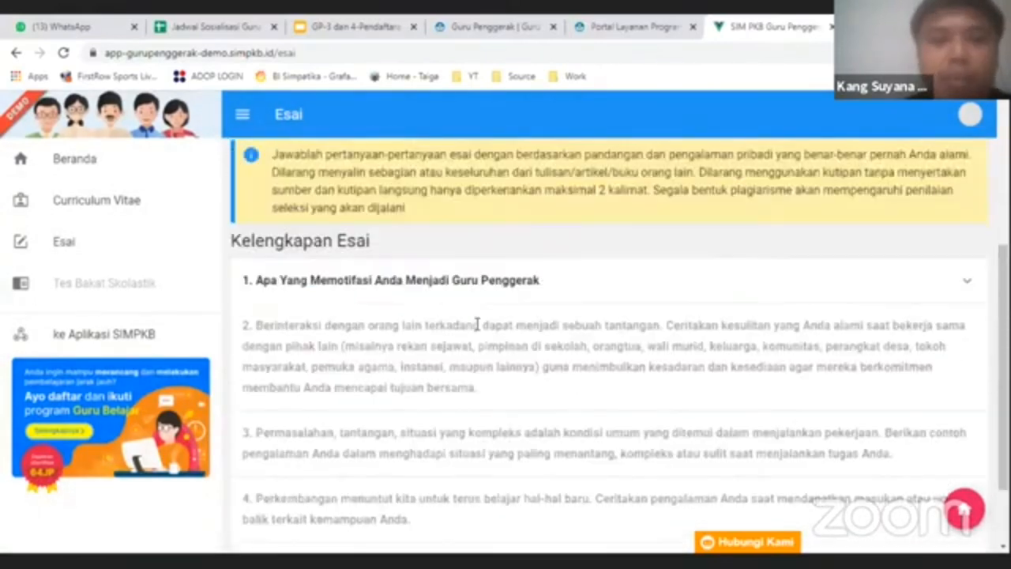
- Scroll to the Status Seleksi Tahap 1 table: CV complete, Esai and Tes Bakat Skolastik pending
scroll(476, 330, "up", 2)
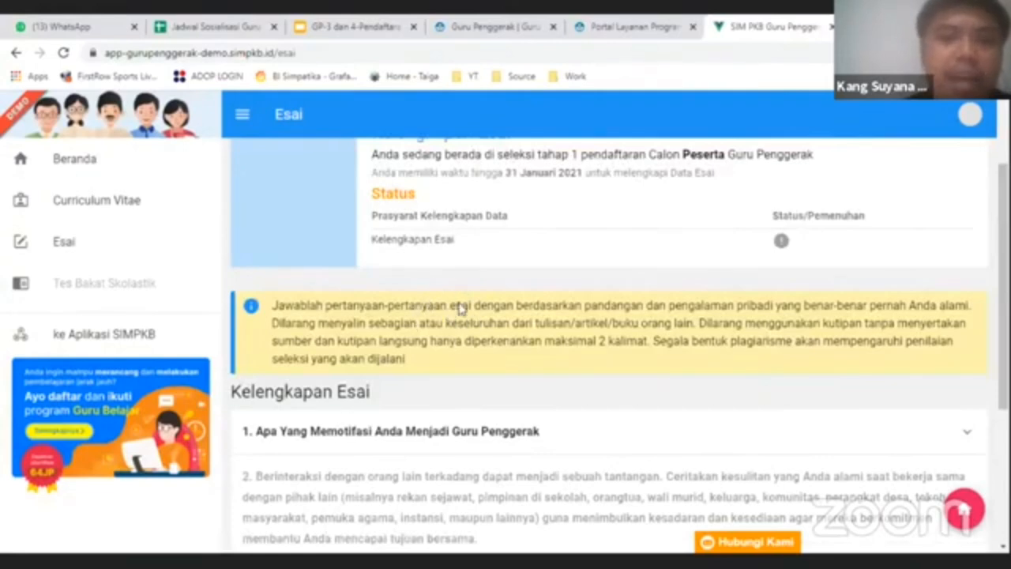
scroll(469, 374, "down", 3)
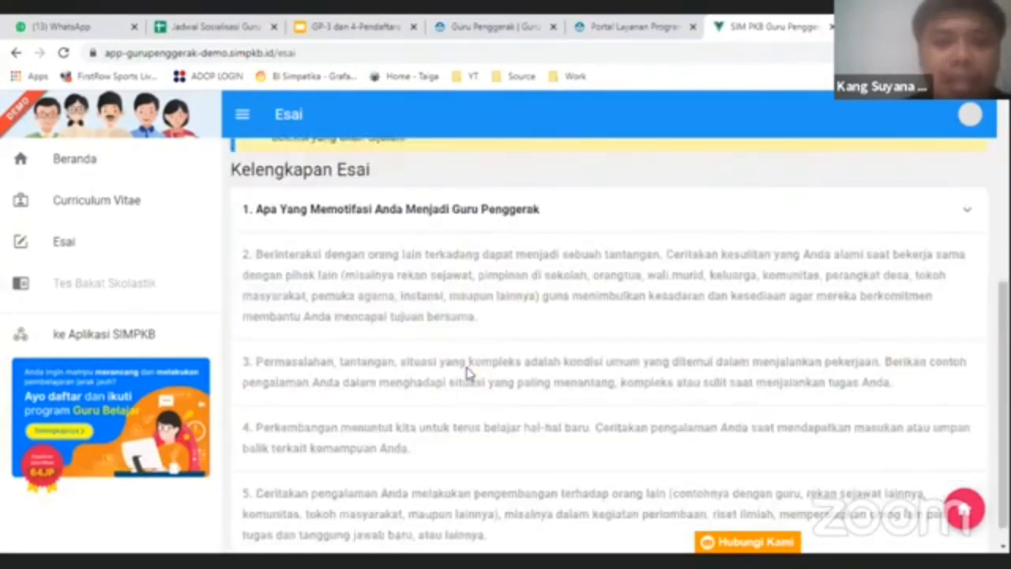
scroll(469, 376, "up", 2)
scroll(469, 373, "up", 2)
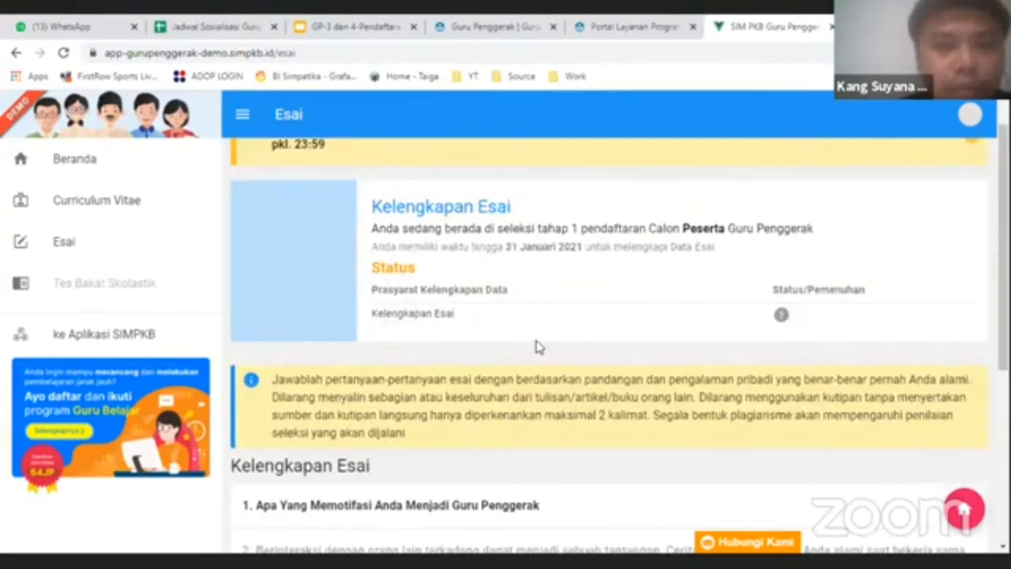
scroll(289, 275, "up", 1)
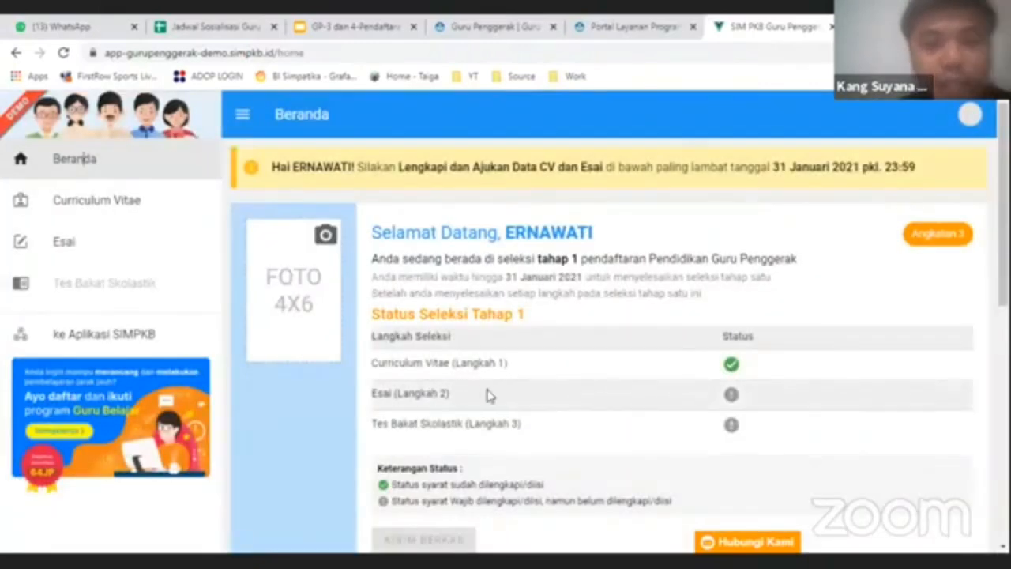
scroll(523, 373, "down", 2)
scroll(522, 368, "down", 2)
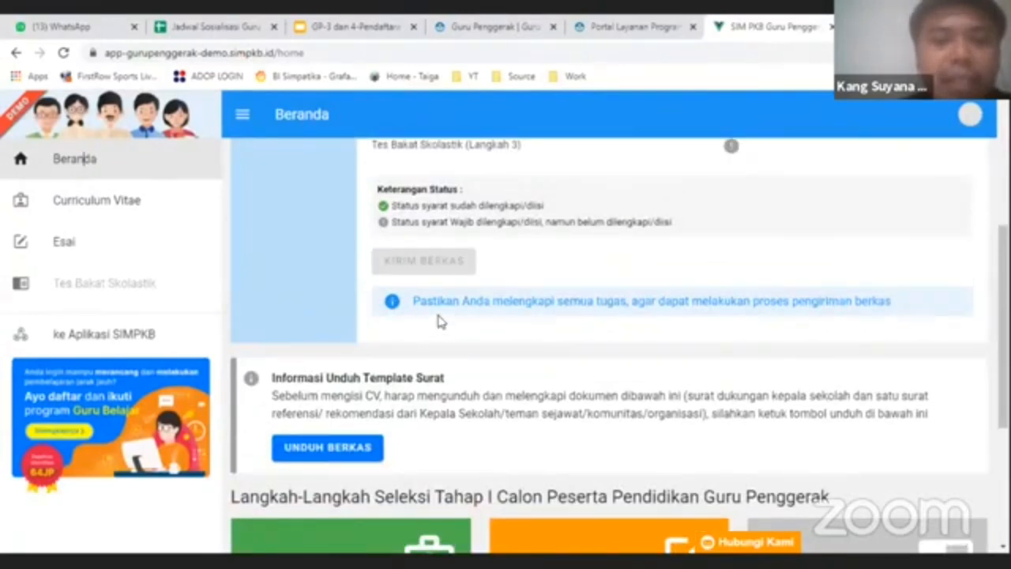
scroll(426, 324, "up", 1)
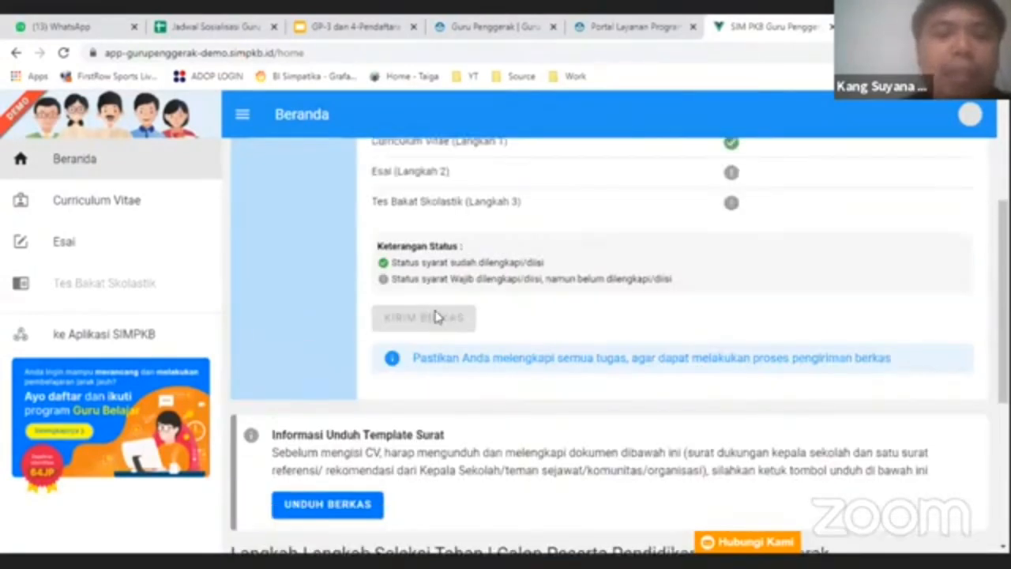
scroll(447, 316, "up", 1)
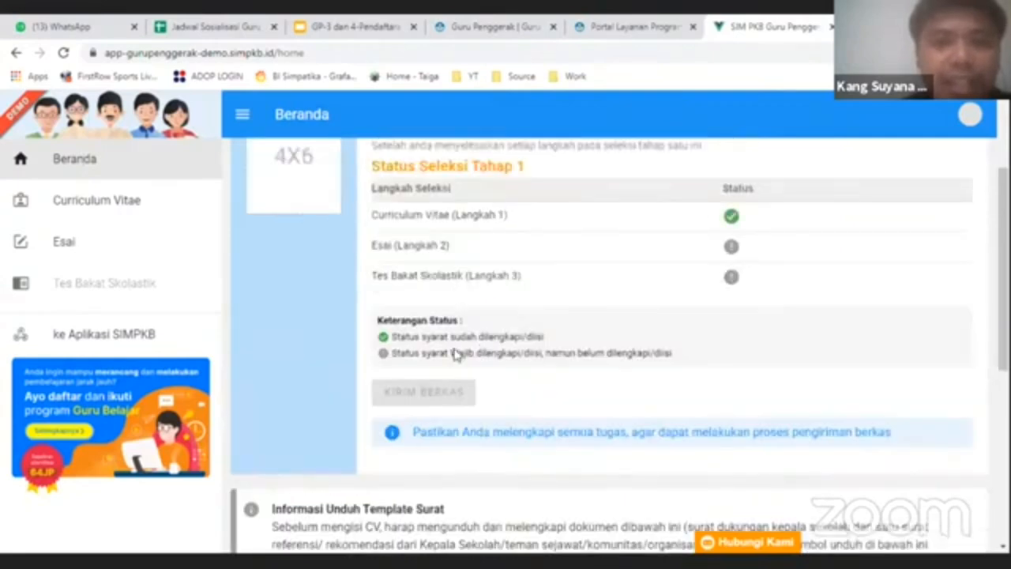